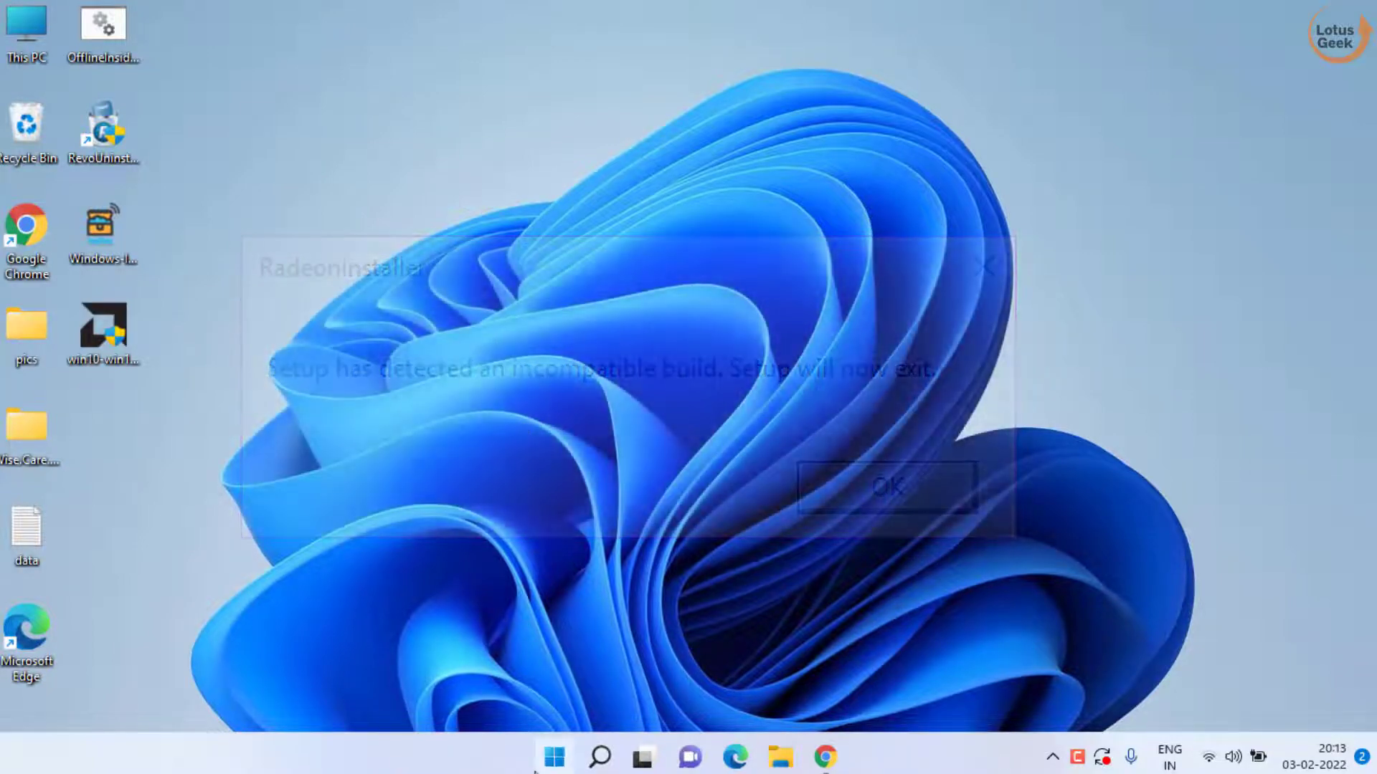
- Open the Local Users and Groups console by running lusrmgr.msc from the Run dialog
click(554, 757)
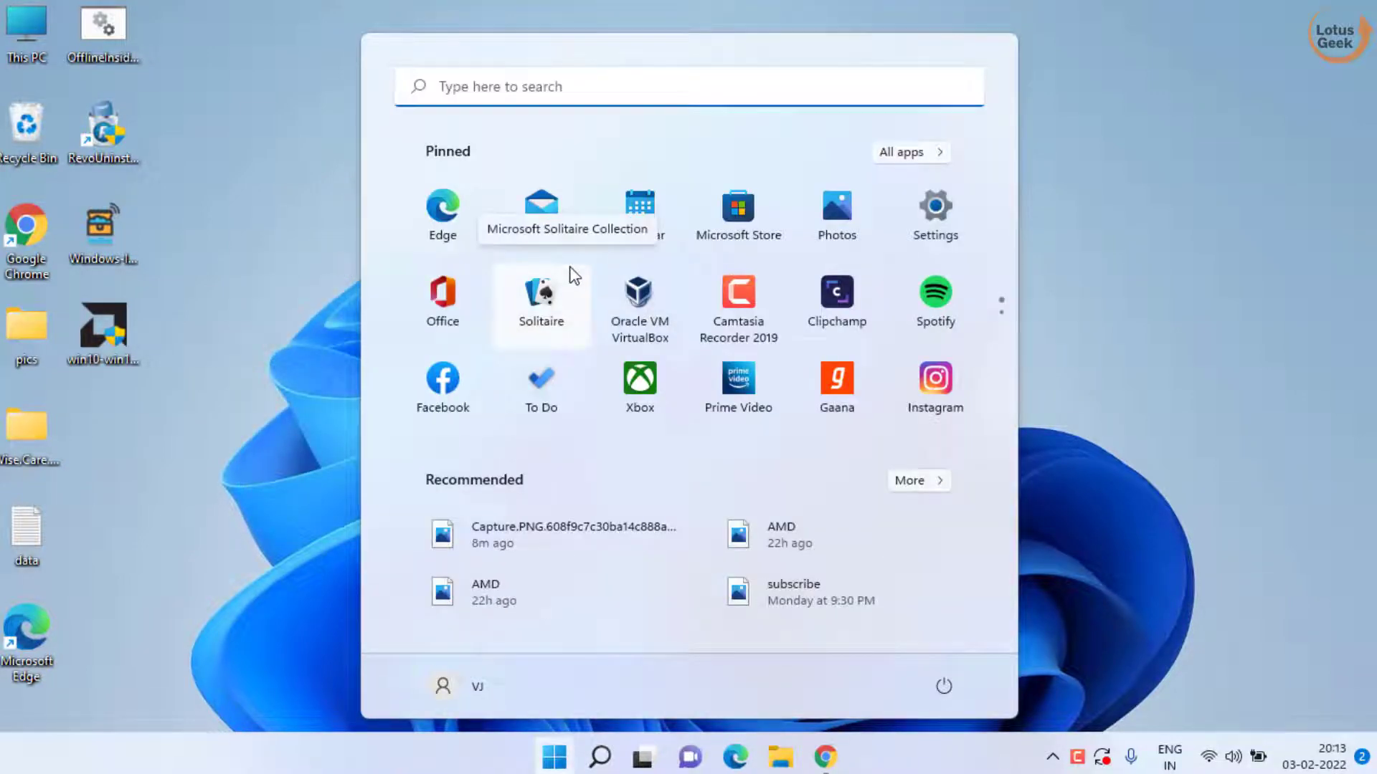
text(run)
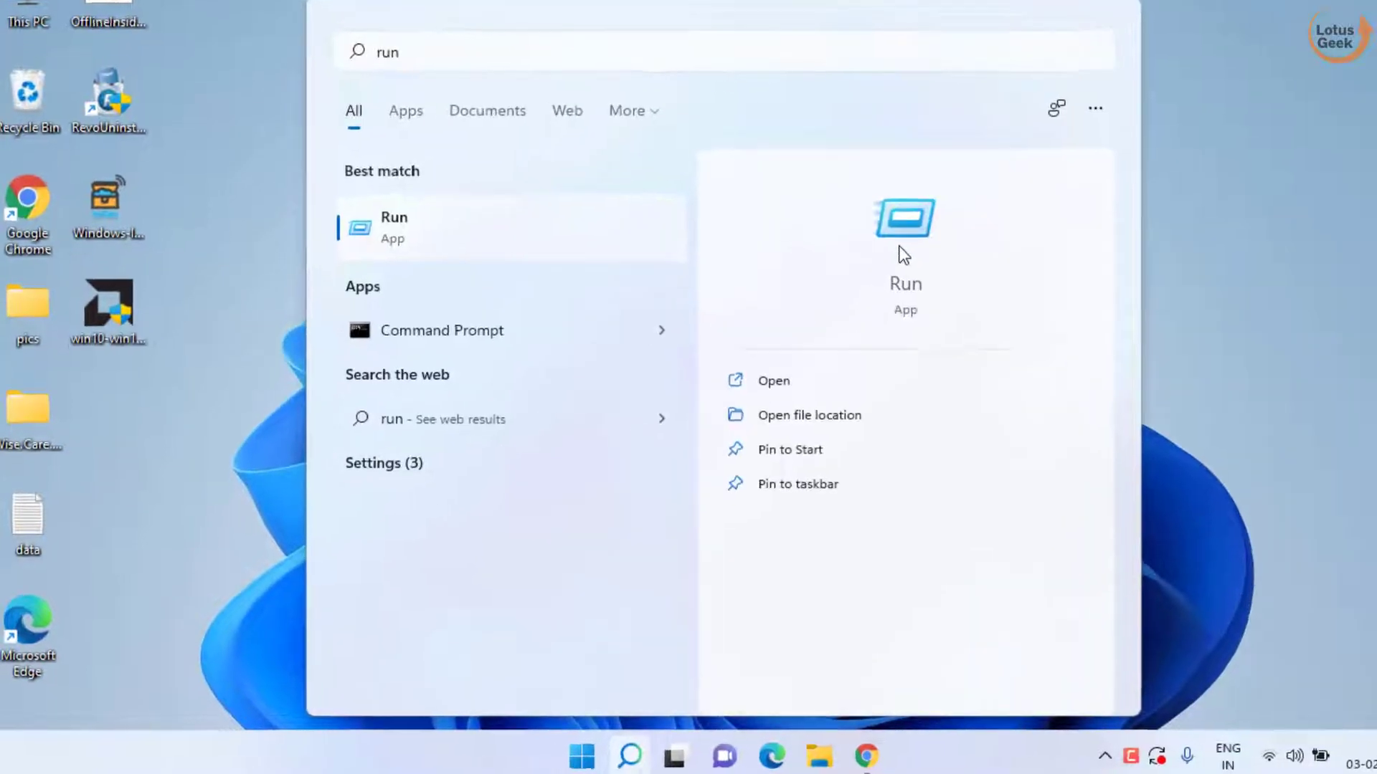
click(861, 277)
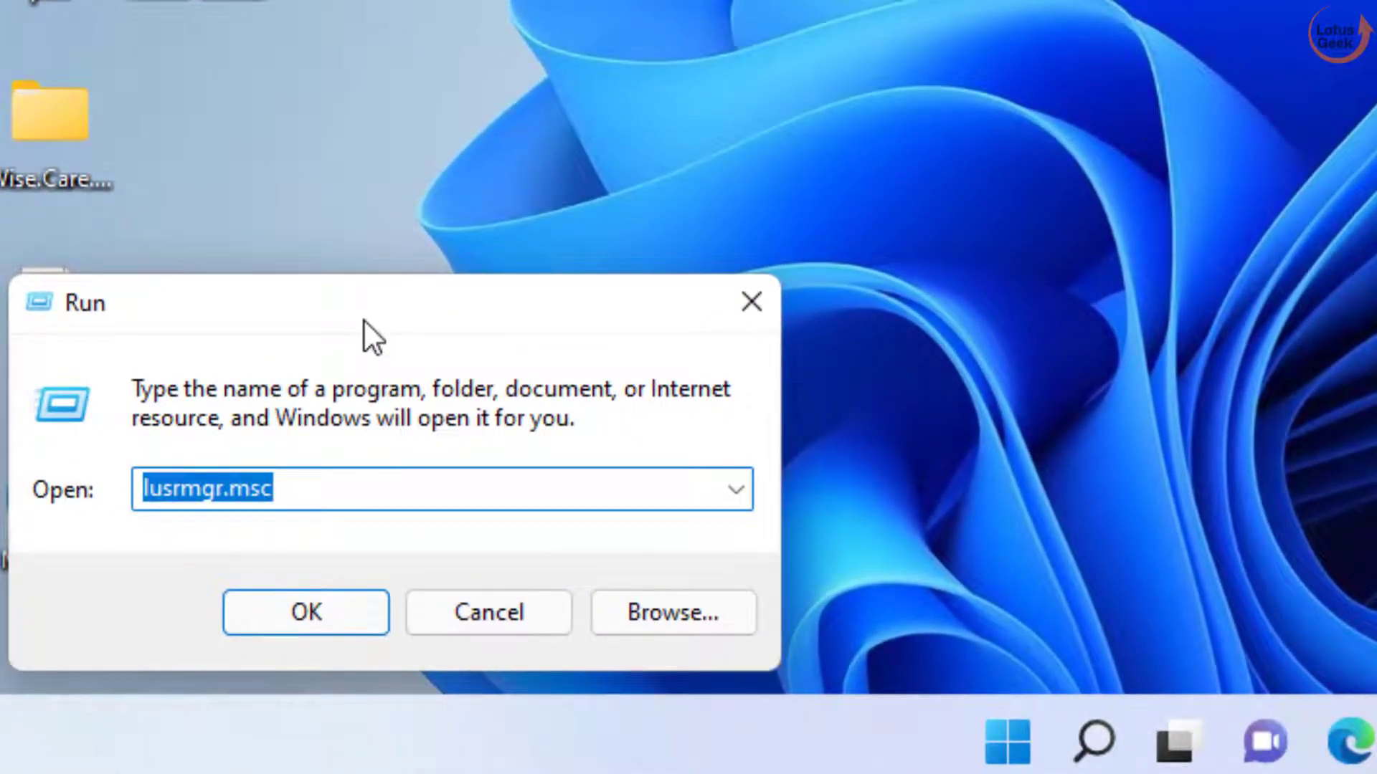
text(lusr)
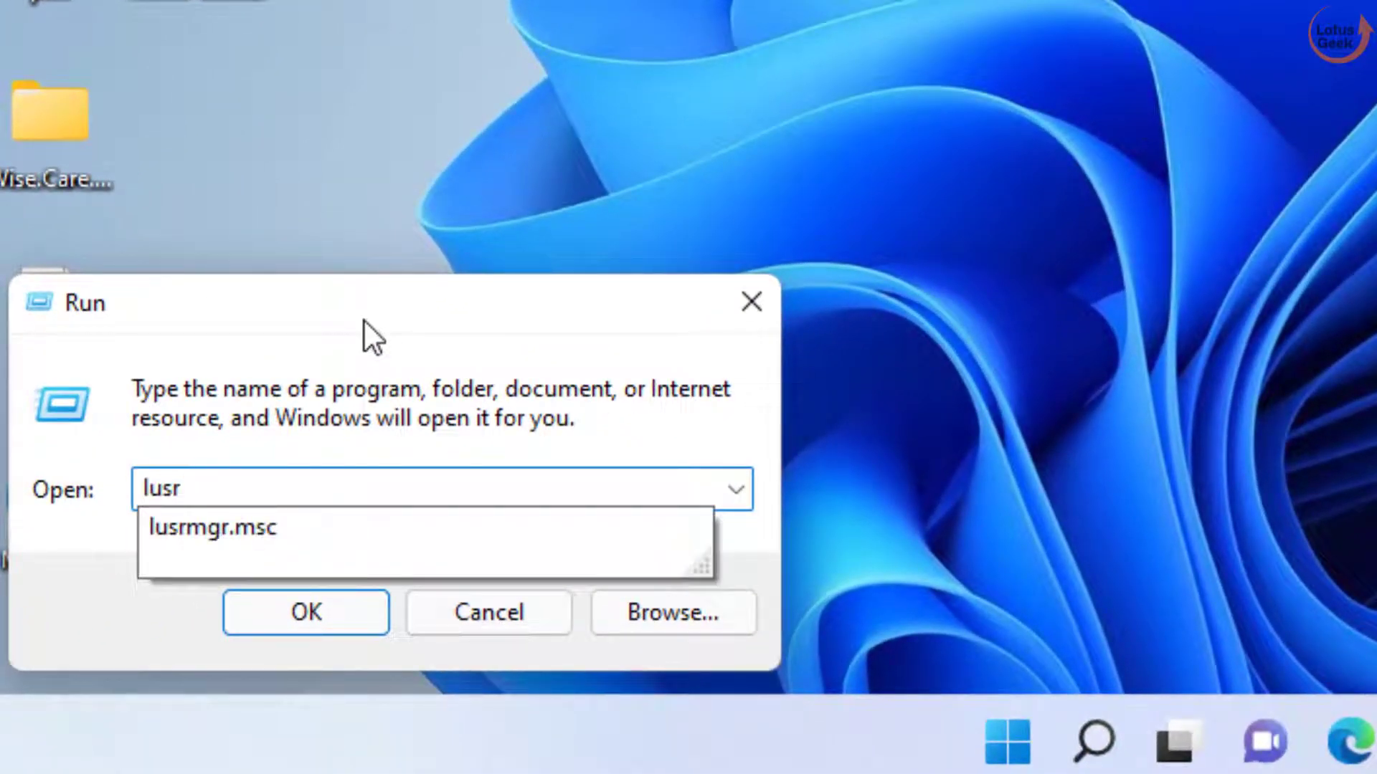
key(Down)
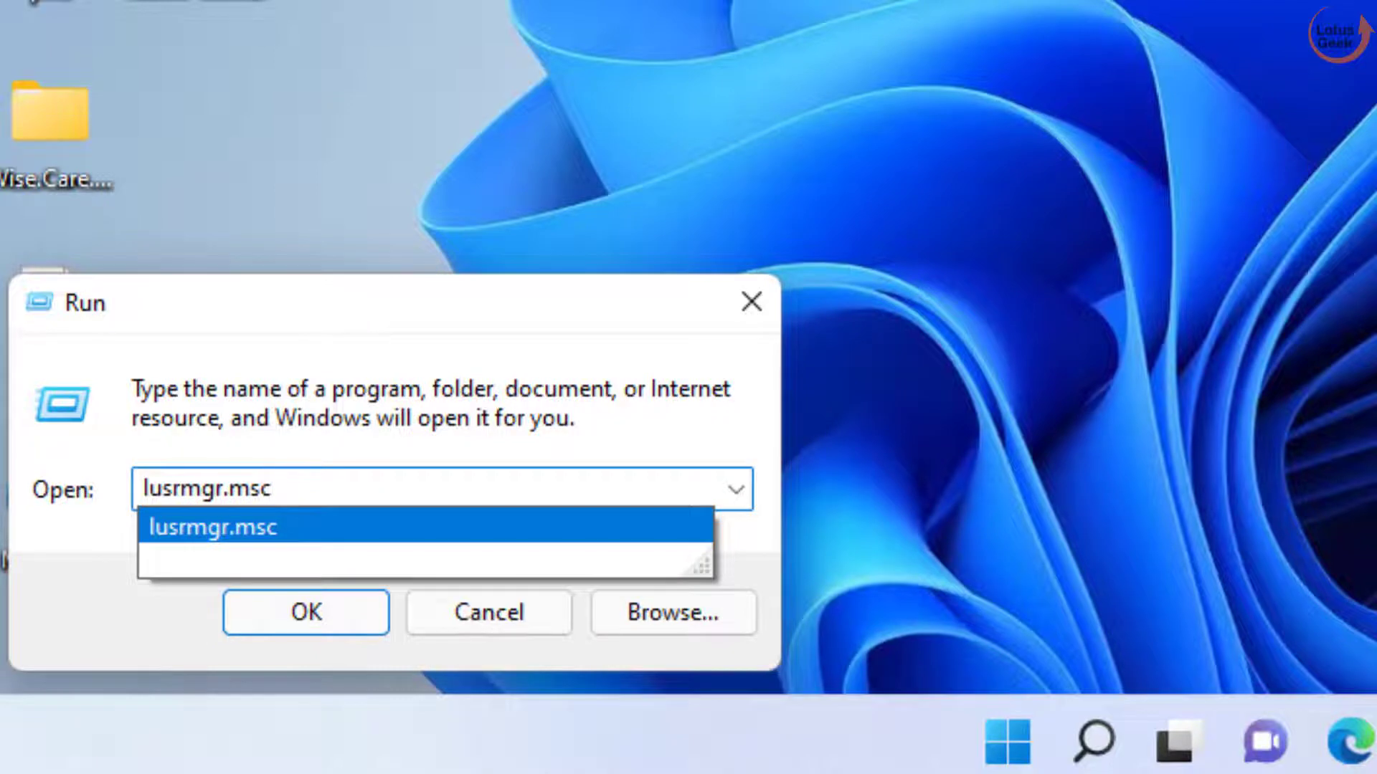
key(Return)
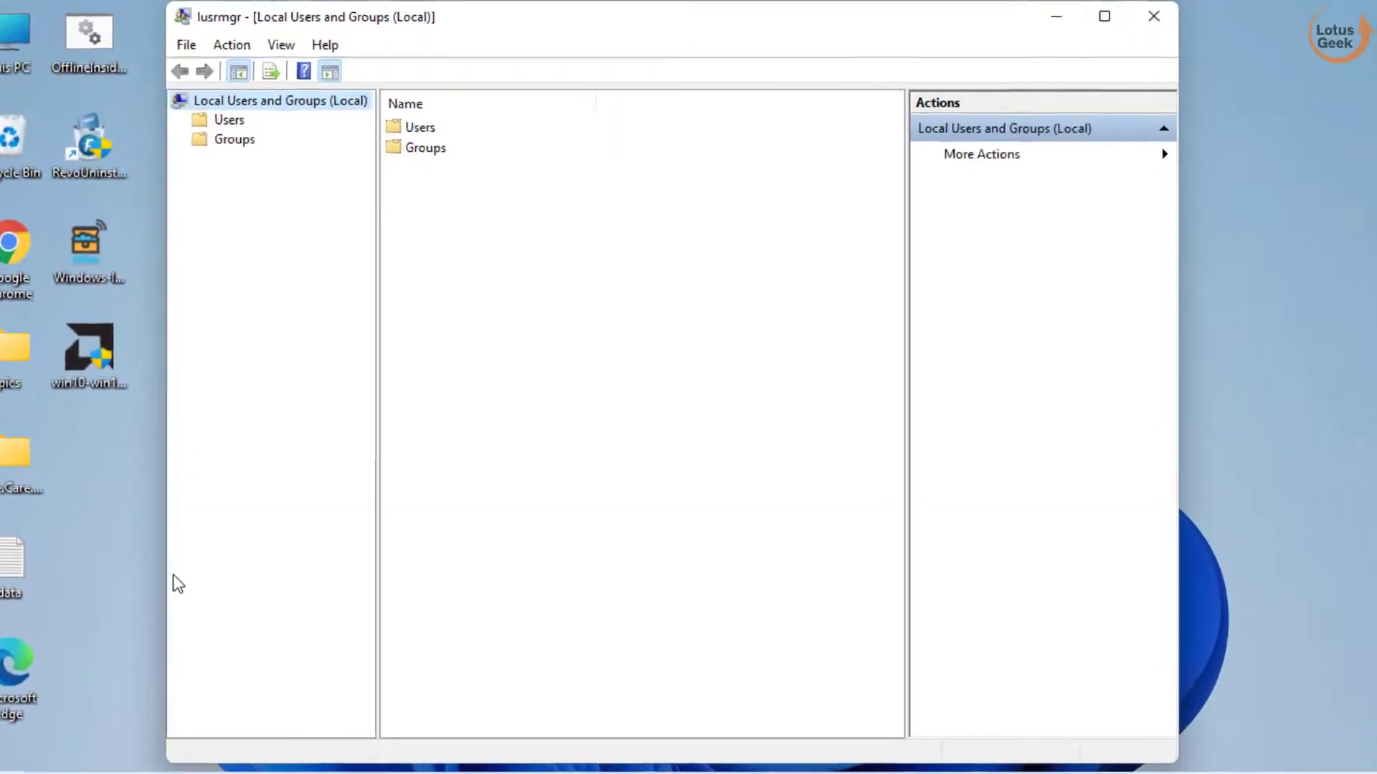
- List the local users with a wider Name column and open the properties of the personal account below Guest
double_click(387, 195)
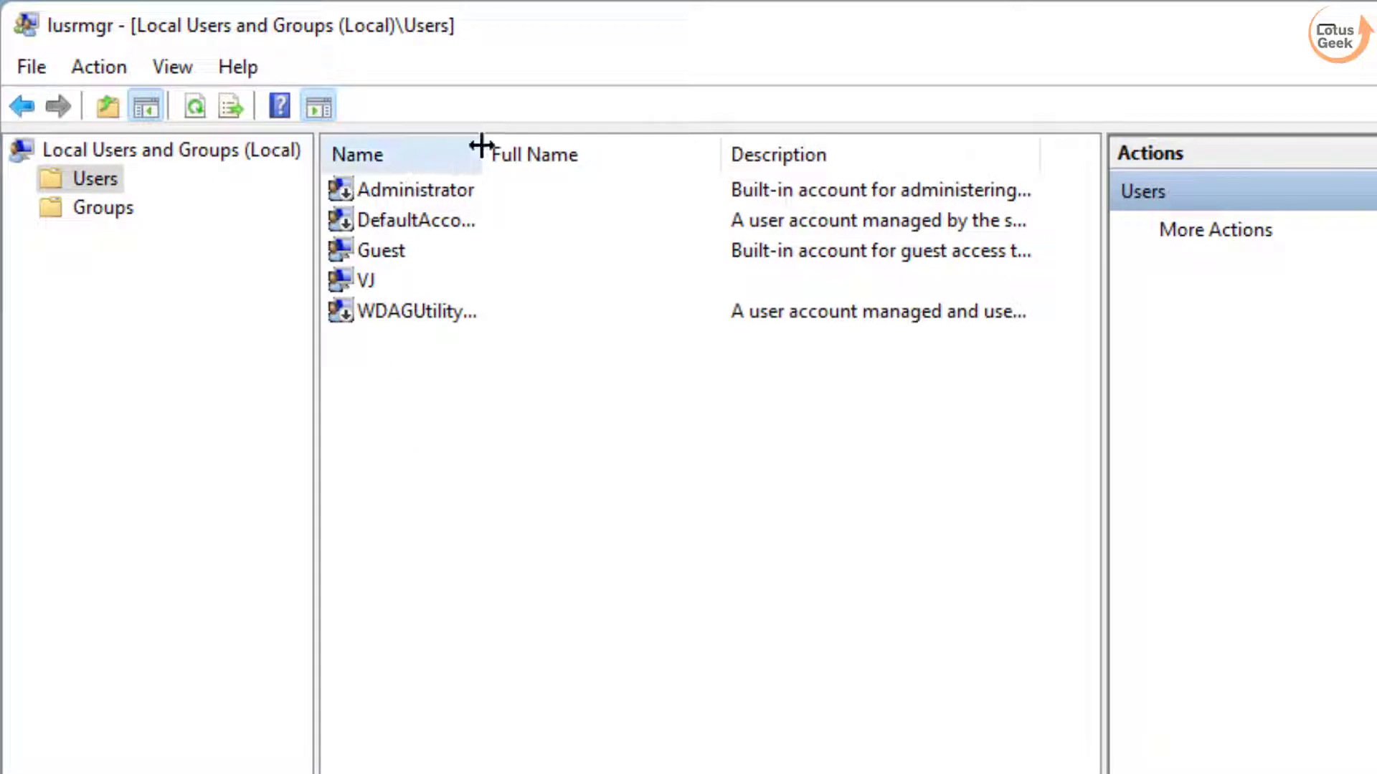
drag(488, 148, 721, 183)
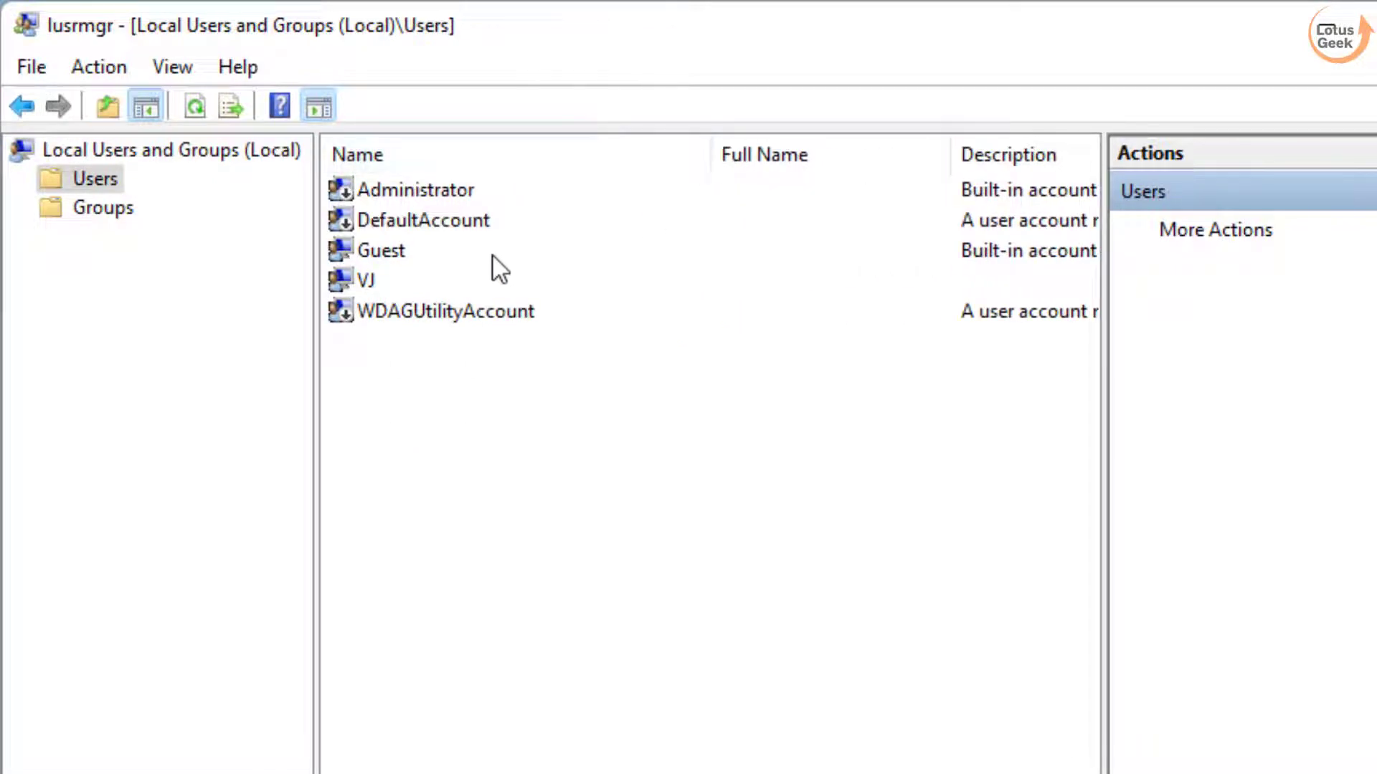
click(365, 280)
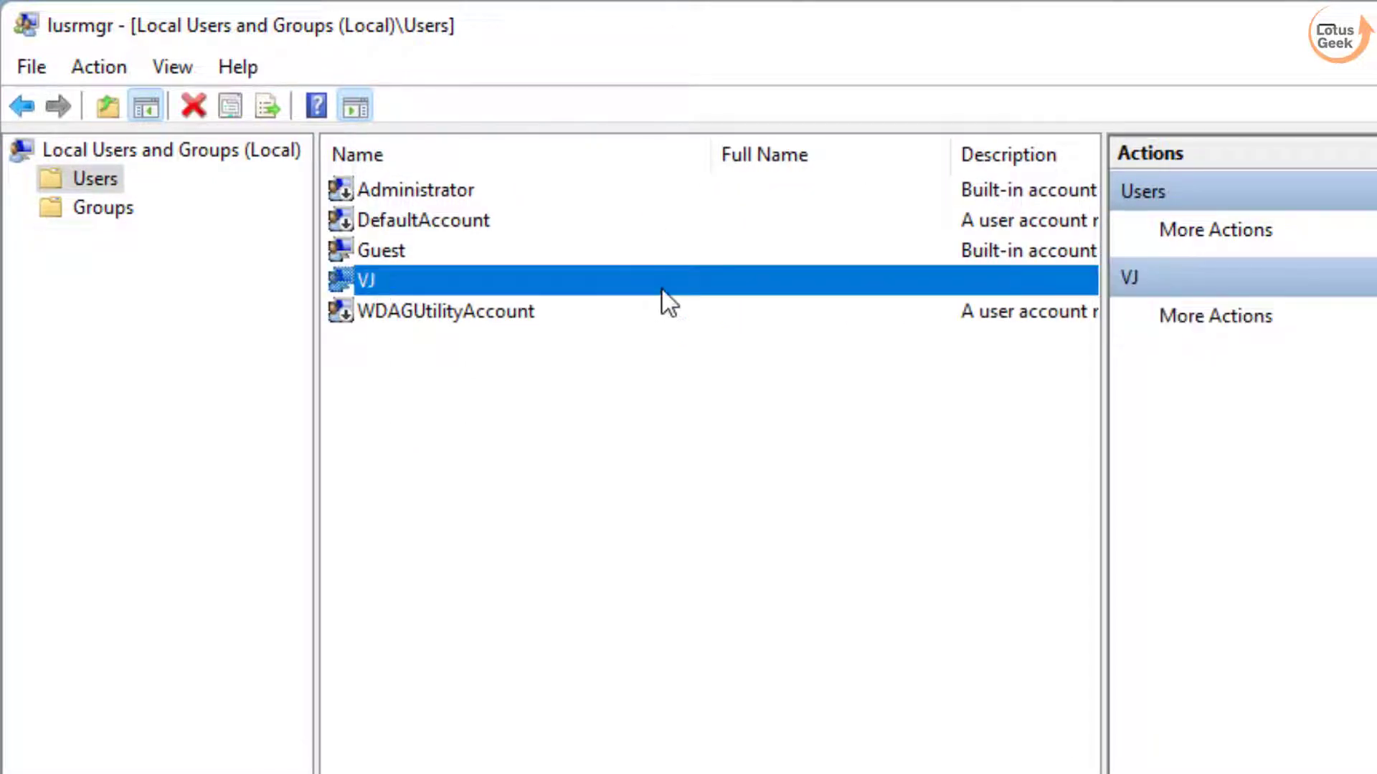
right_click(366, 274)
click(447, 485)
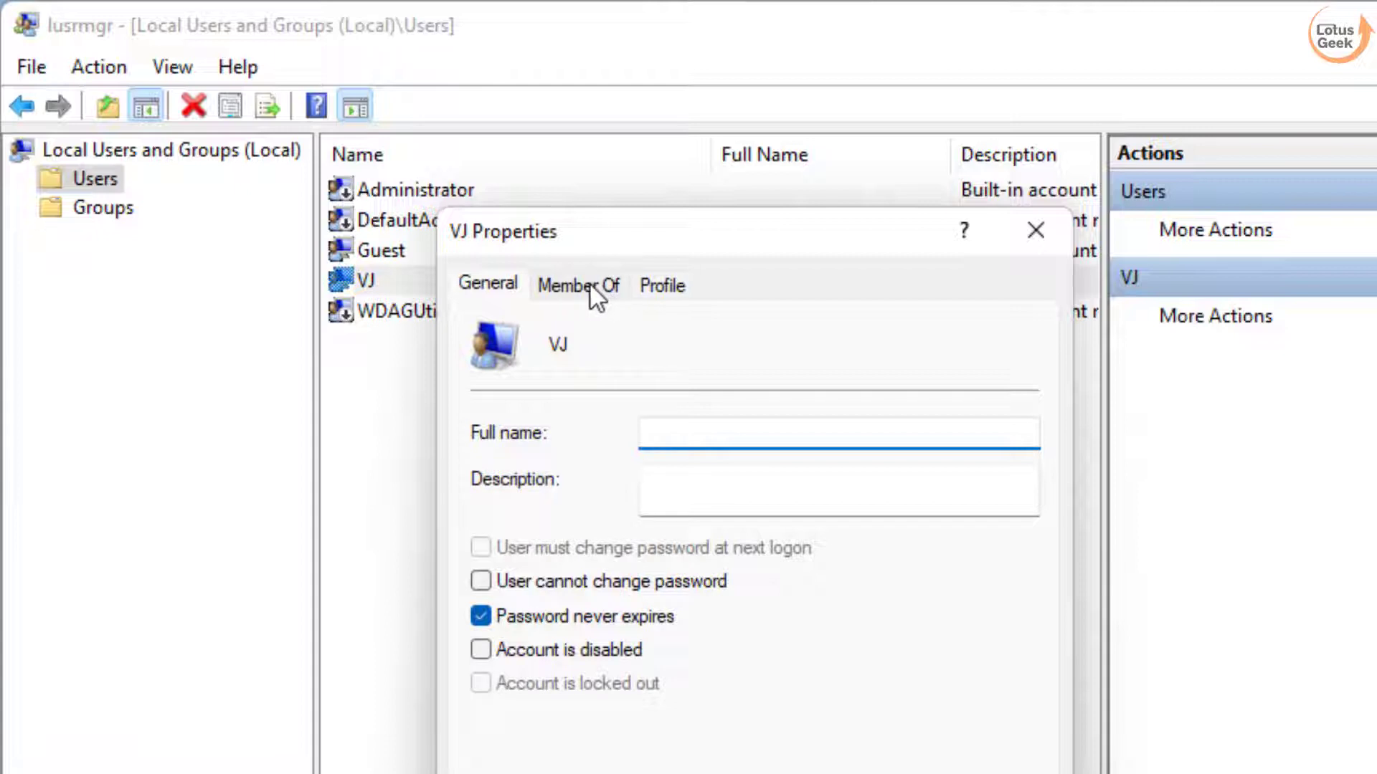
- Remove the Administrators group from the account's group memberships
click(592, 289)
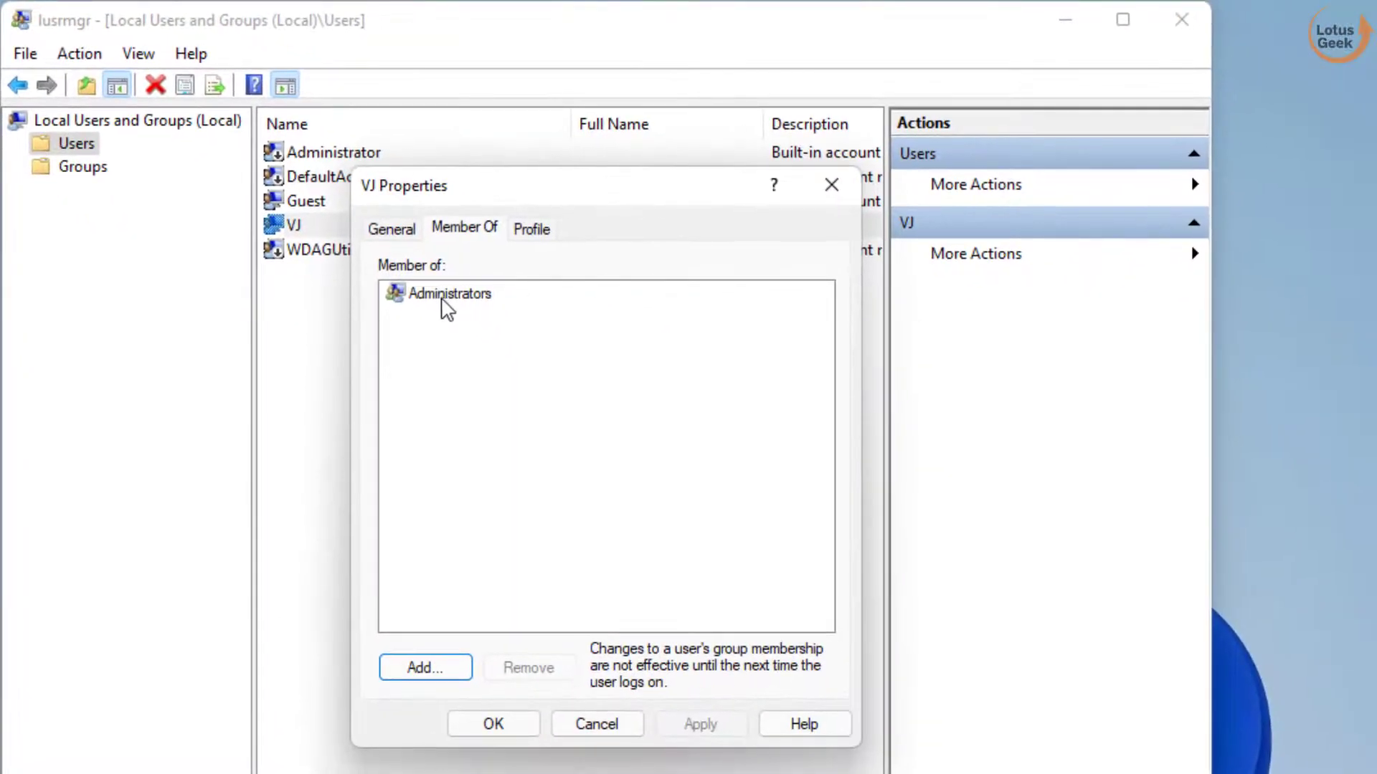
click(446, 296)
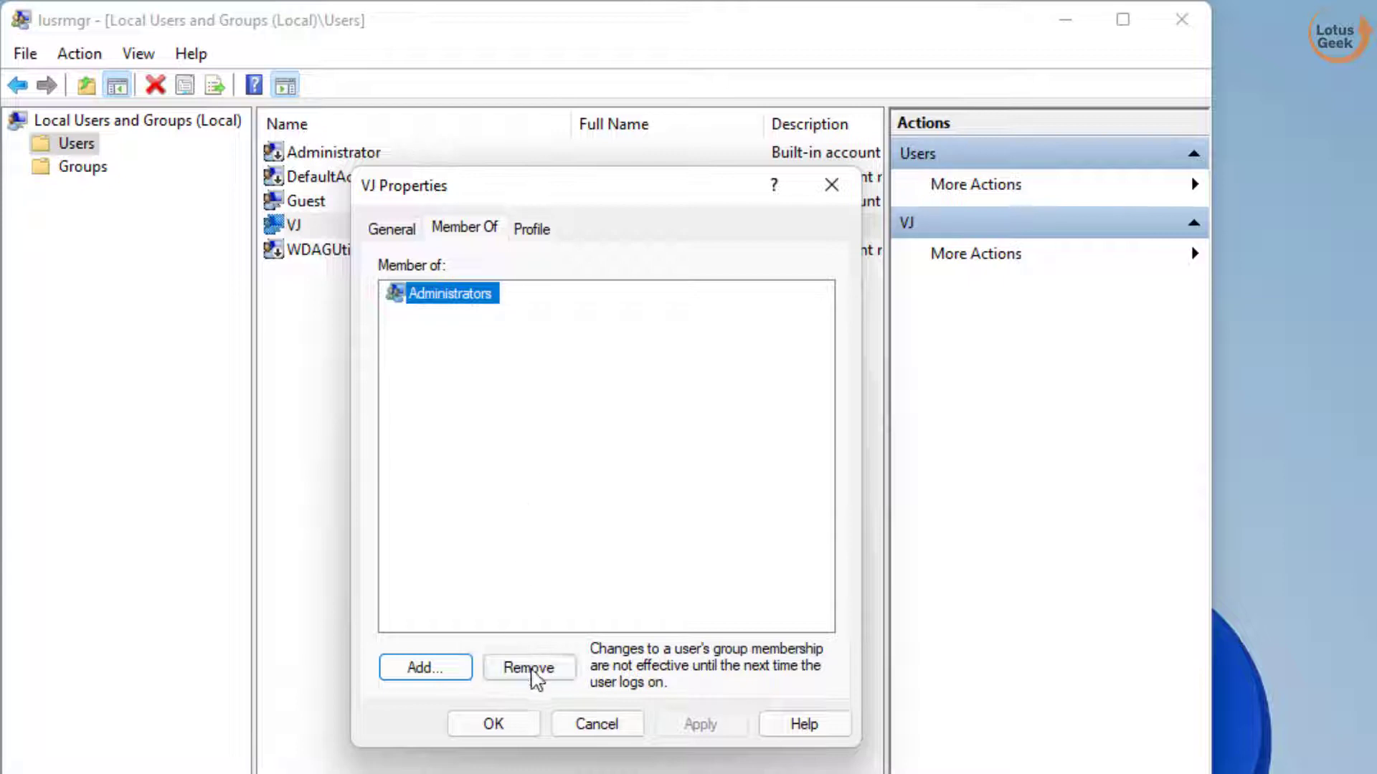
click(528, 673)
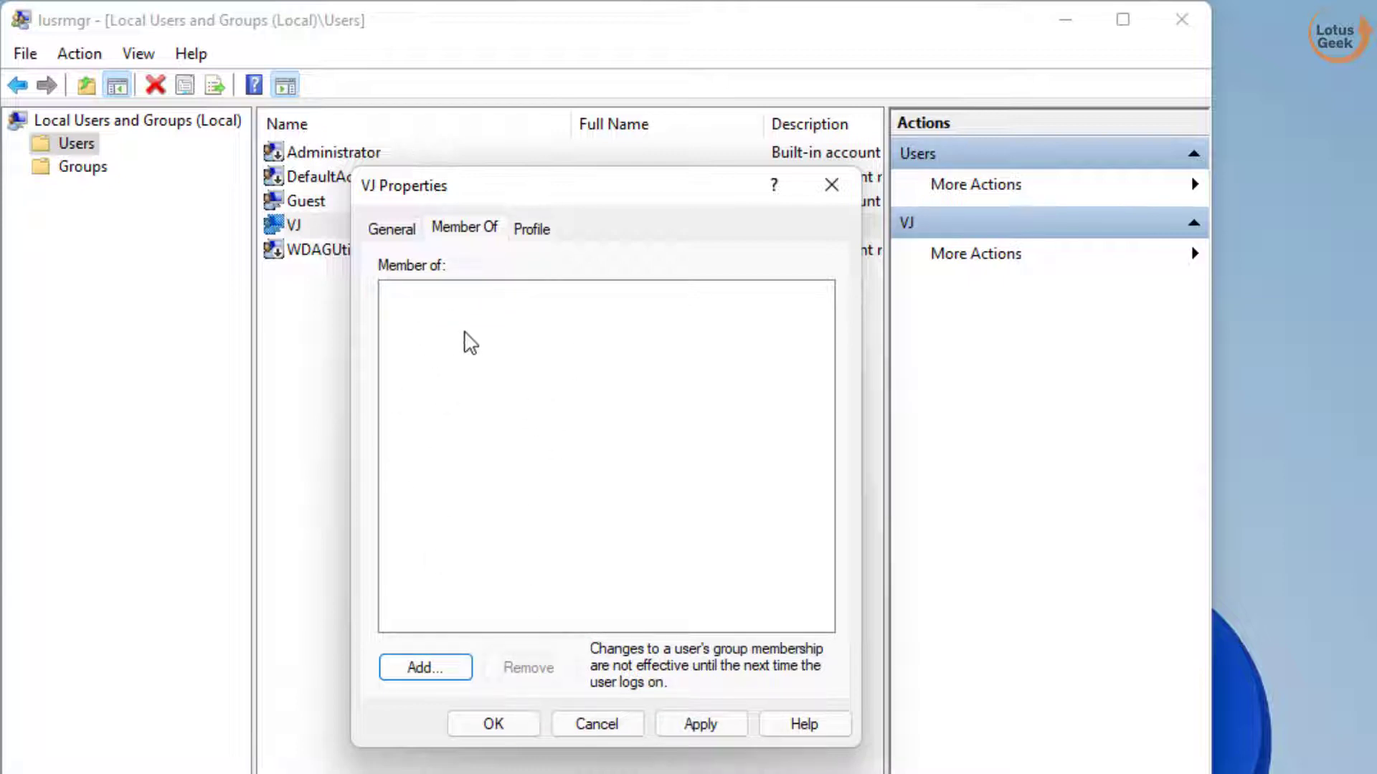
- Find all groups on this computer and add Administrators to the account's group memberships
click(435, 672)
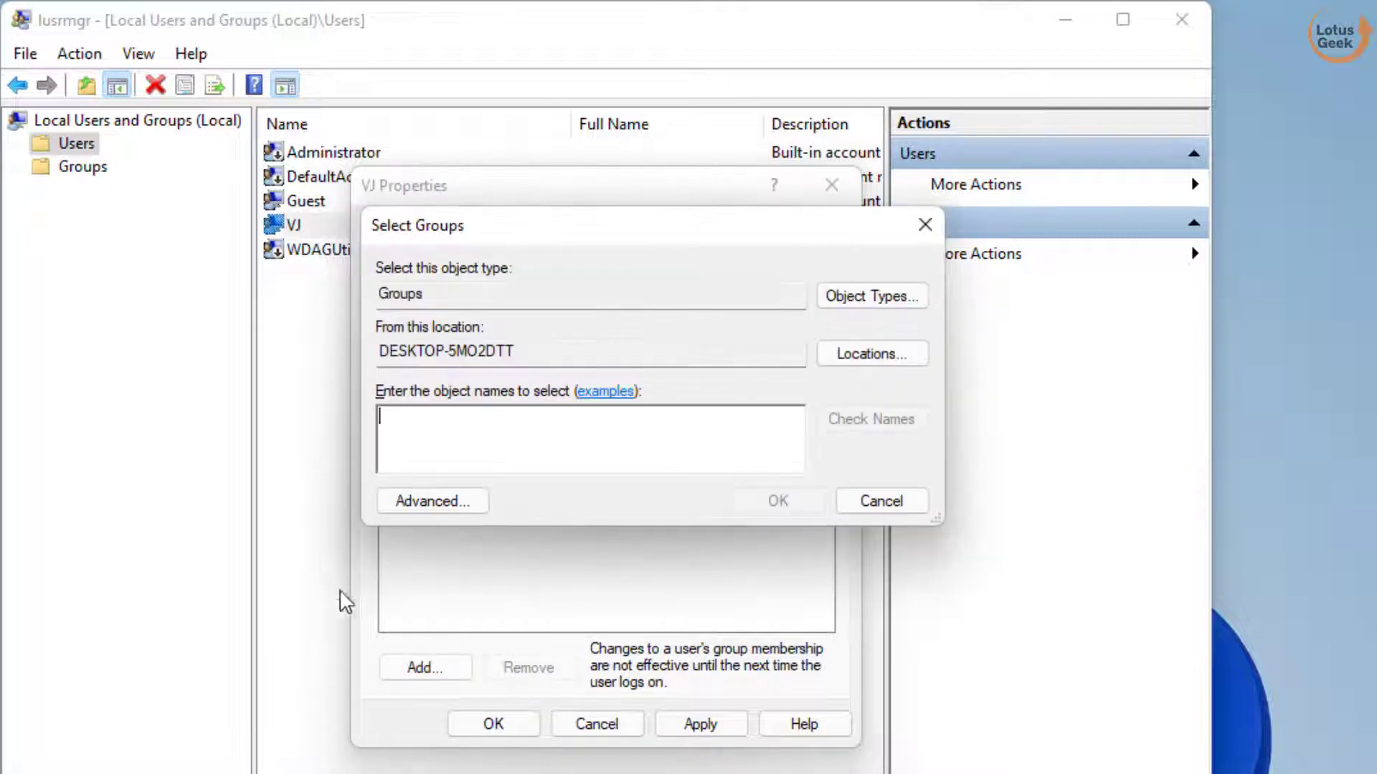
click(452, 506)
click(970, 437)
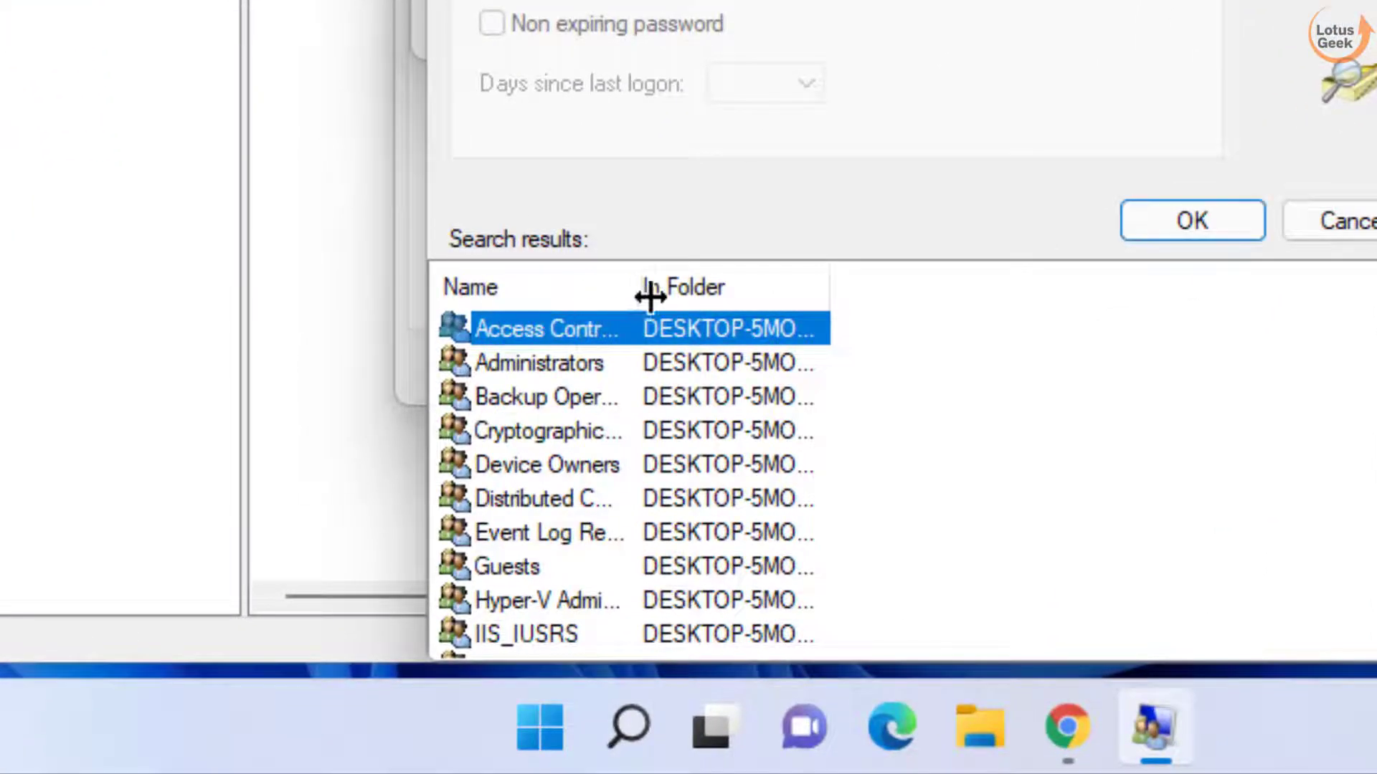
drag(604, 373, 808, 373)
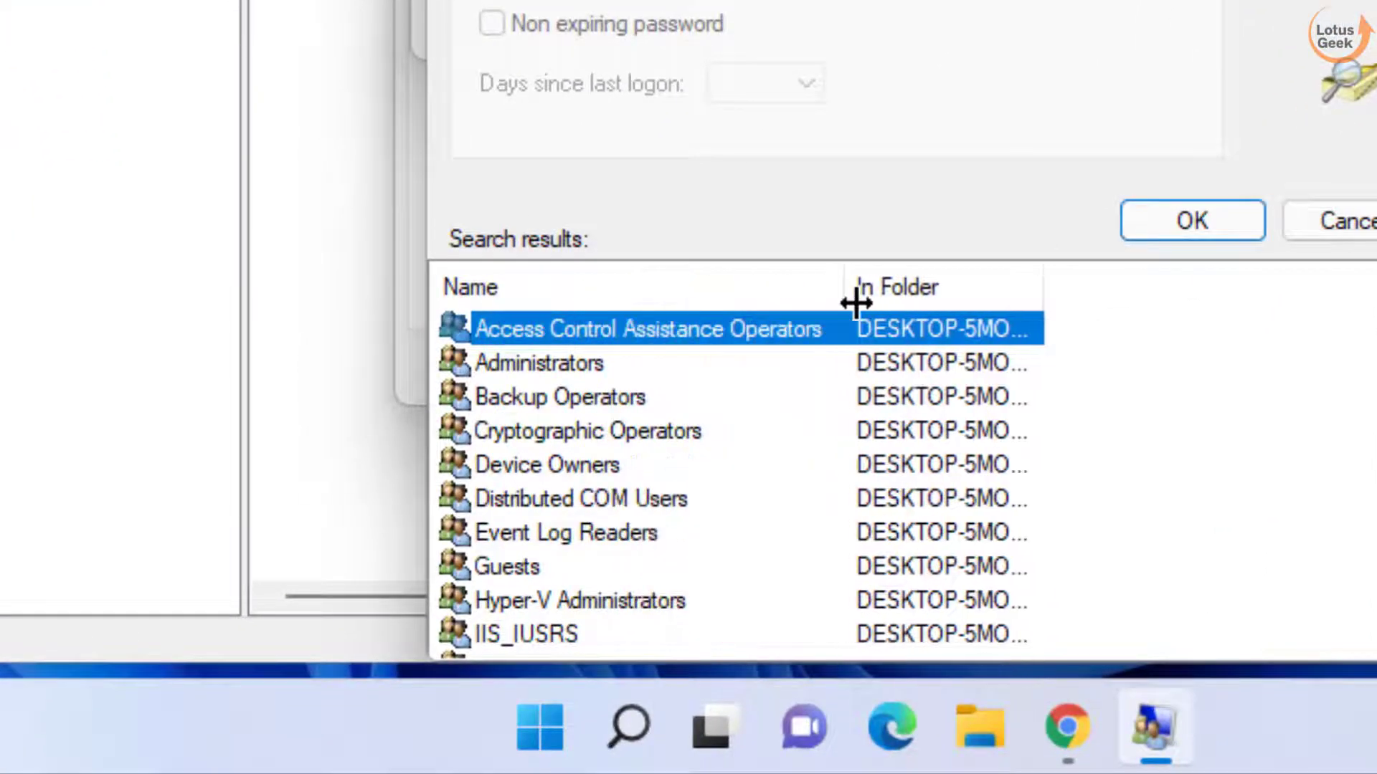
click(557, 363)
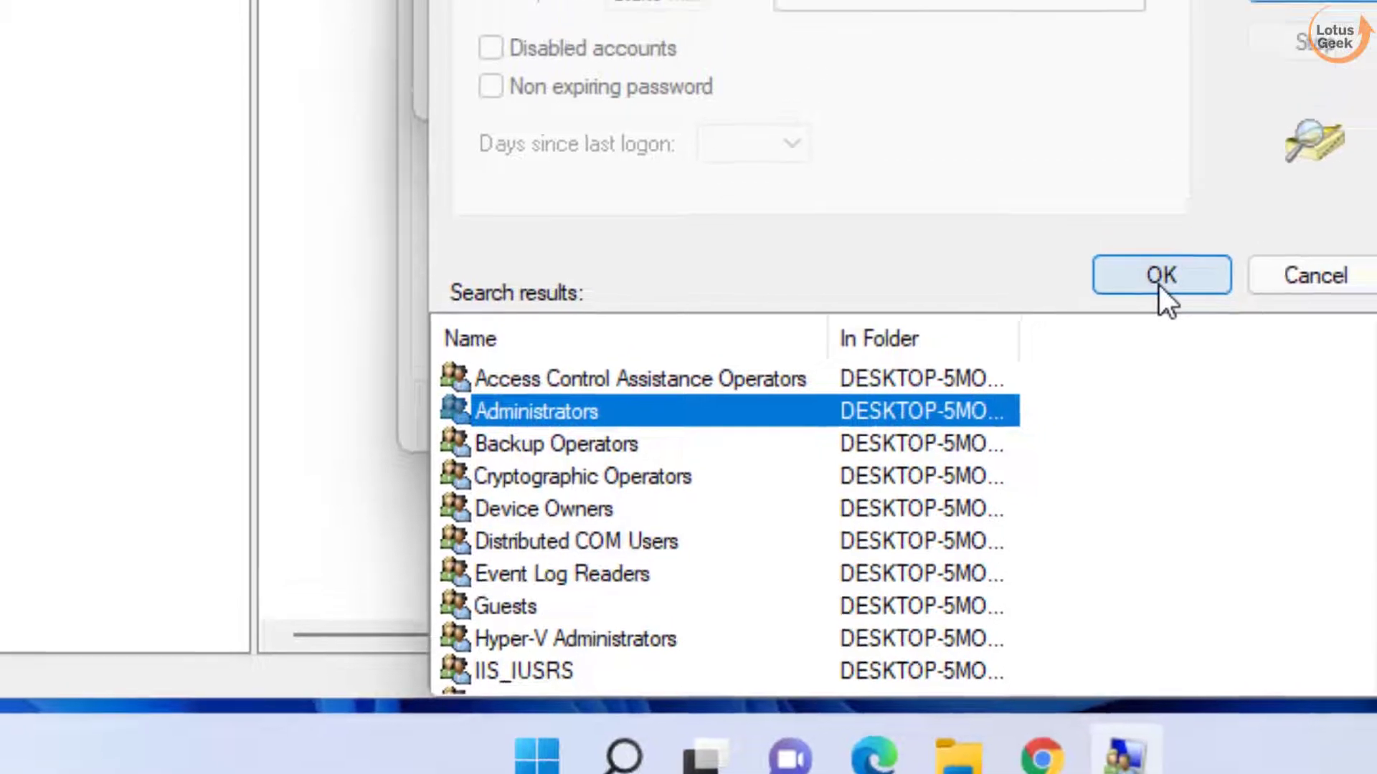
click(1162, 233)
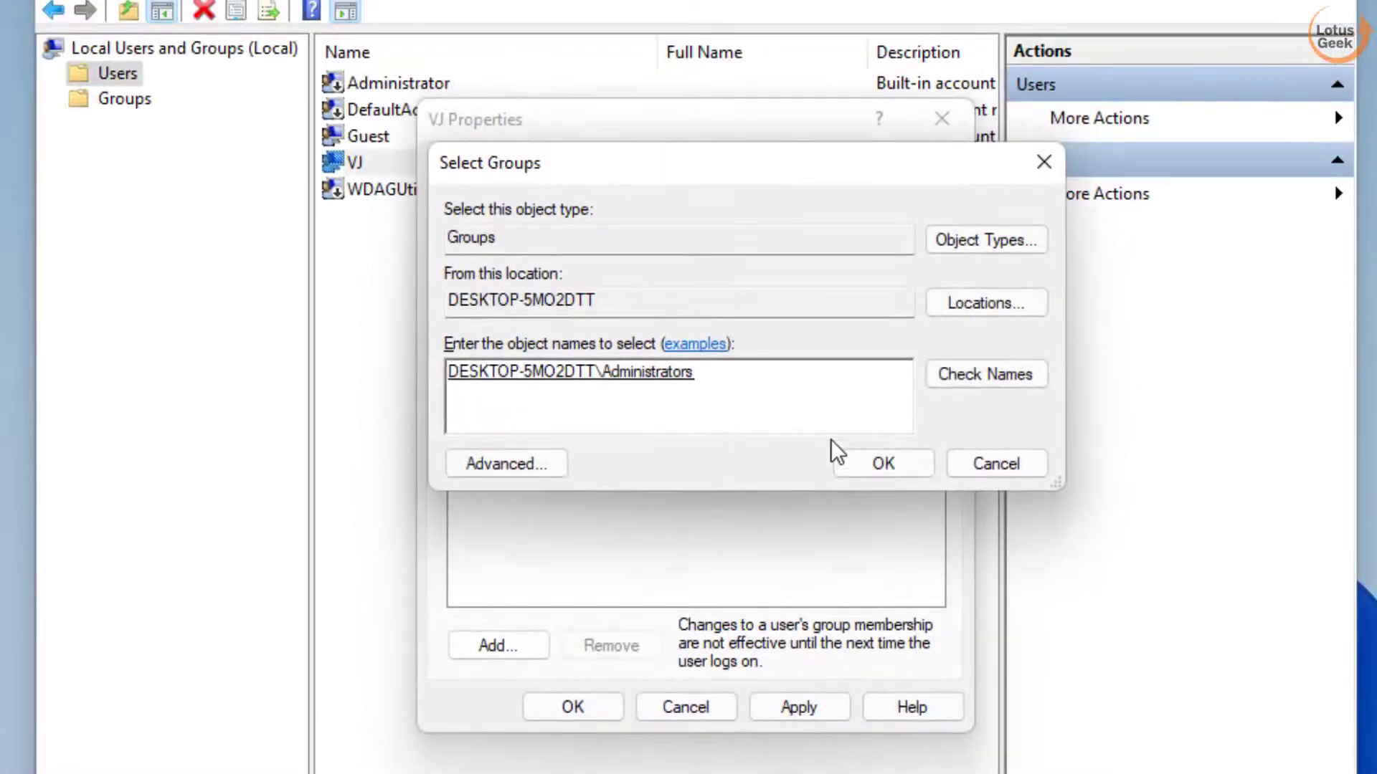
click(888, 463)
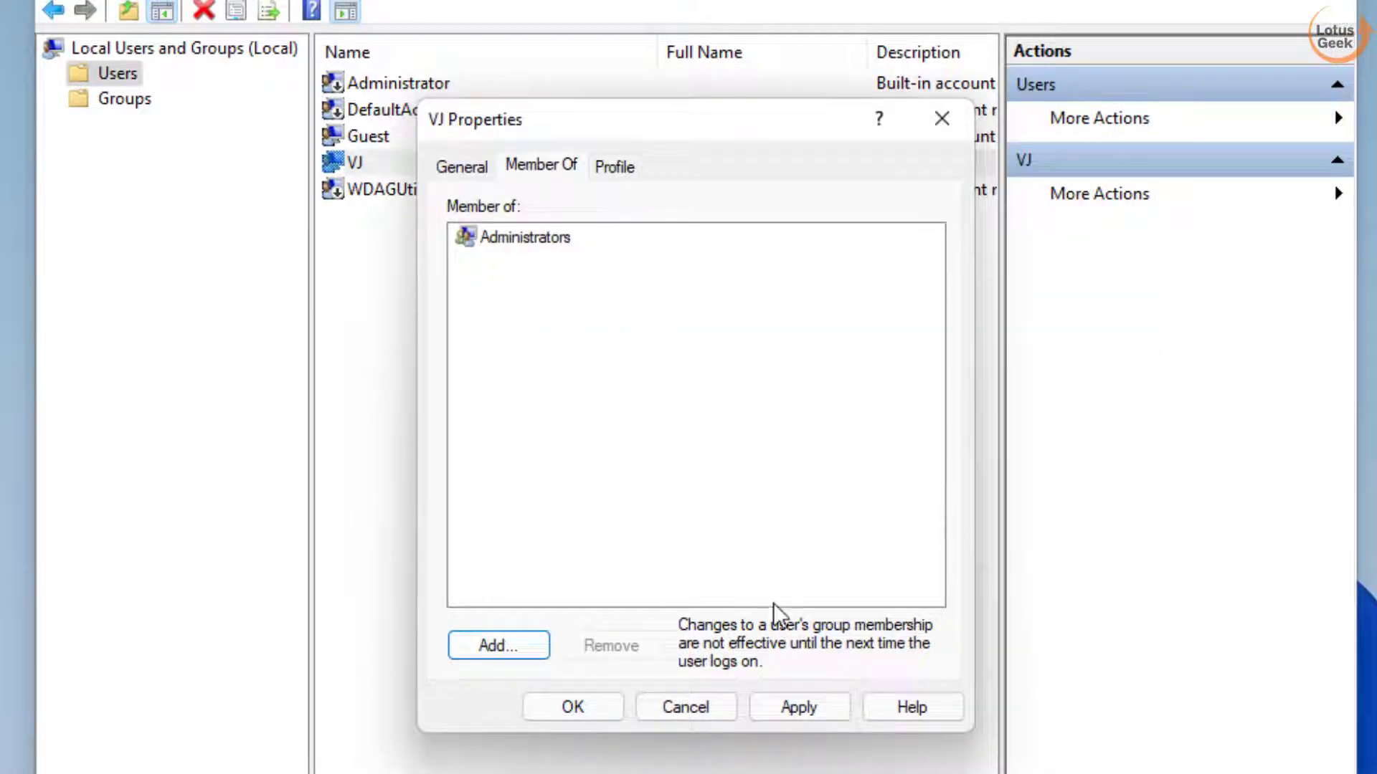
- Apply the membership changes, close the account properties and close the Local Users and Groups console
click(798, 708)
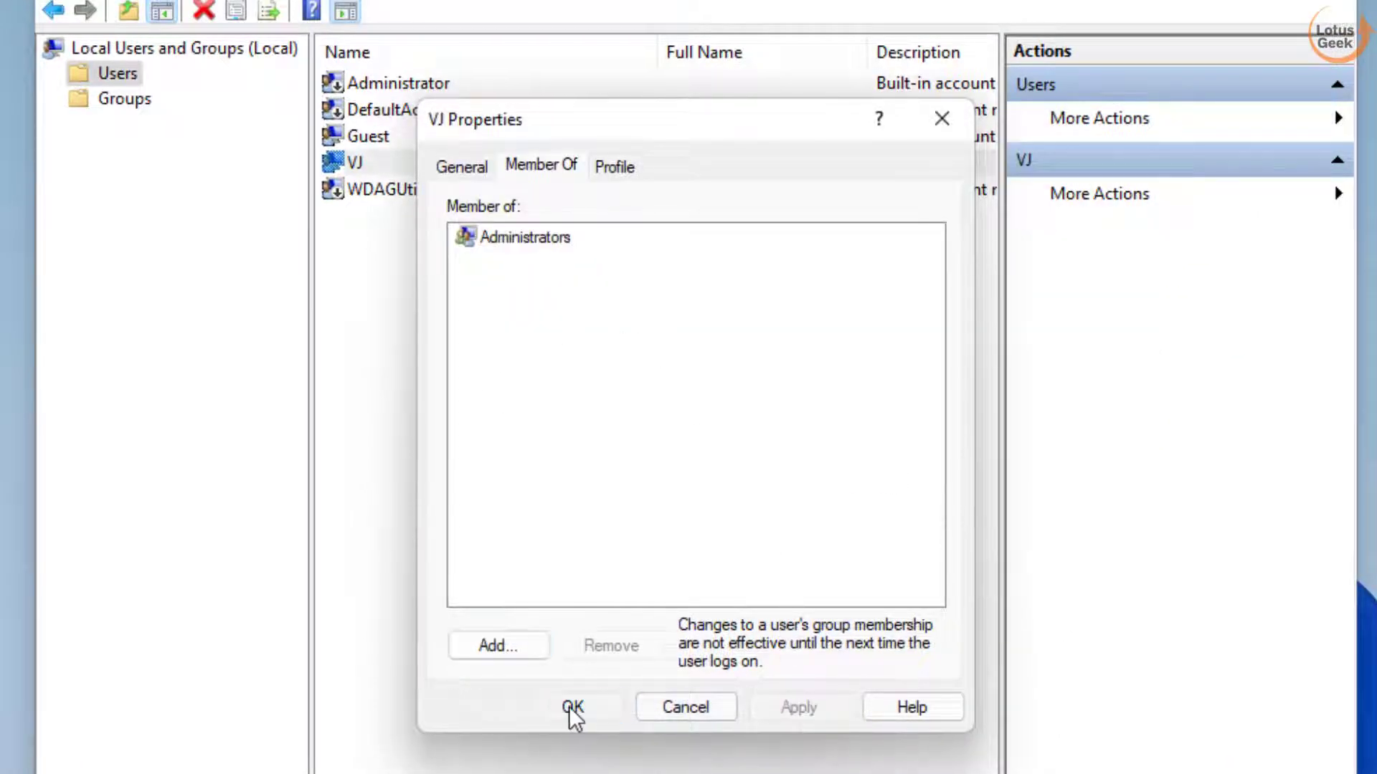
click(569, 717)
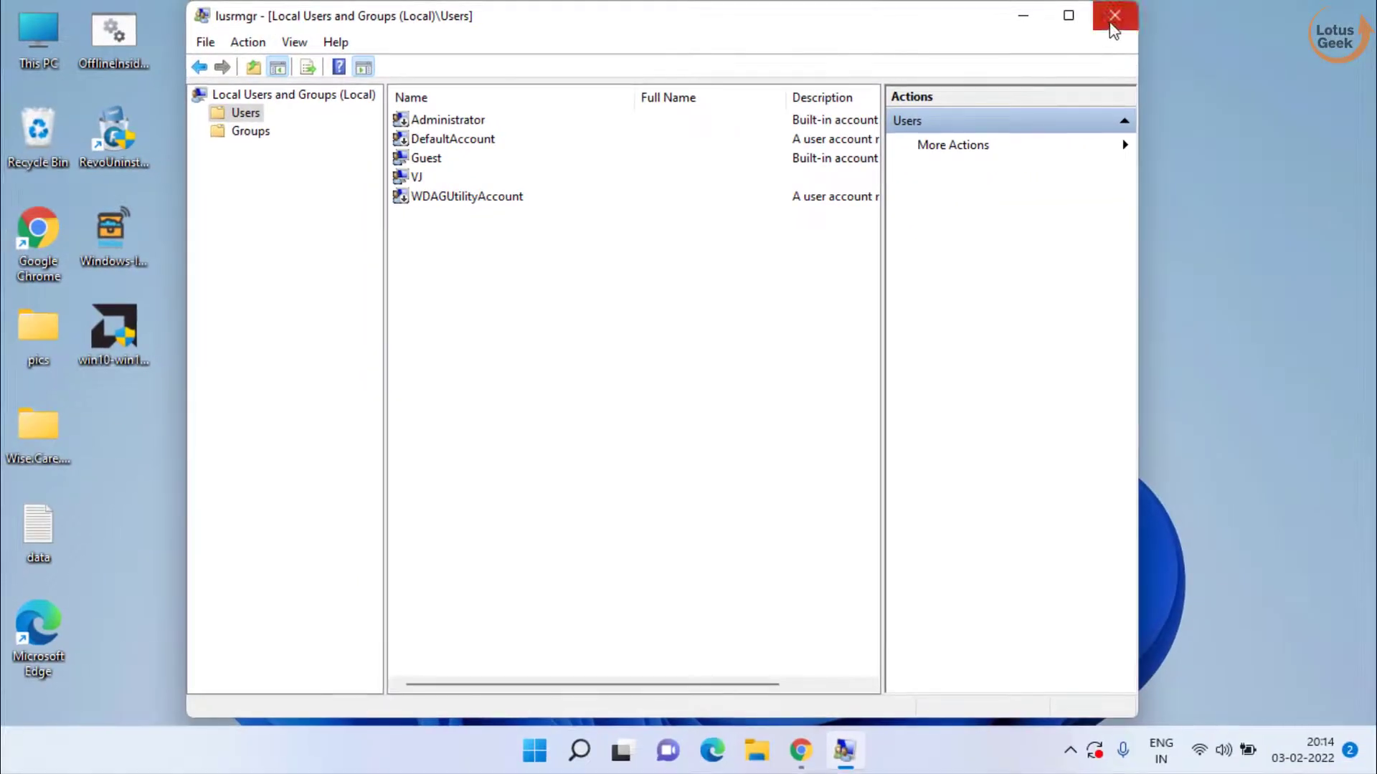
click(1112, 15)
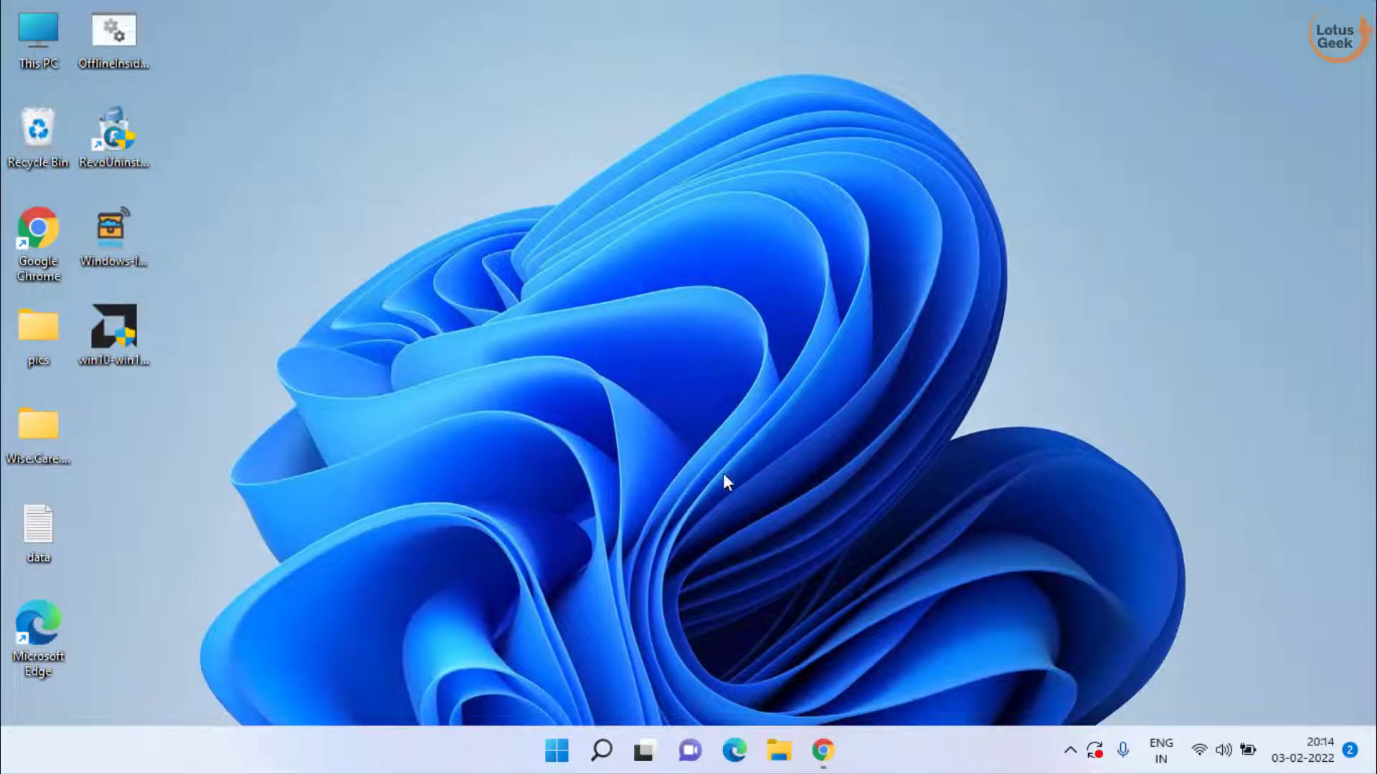
- Switch to Chrome and open the DDU 18.0.4.8 release post on wagnardsoft.com at its official download link
click(824, 749)
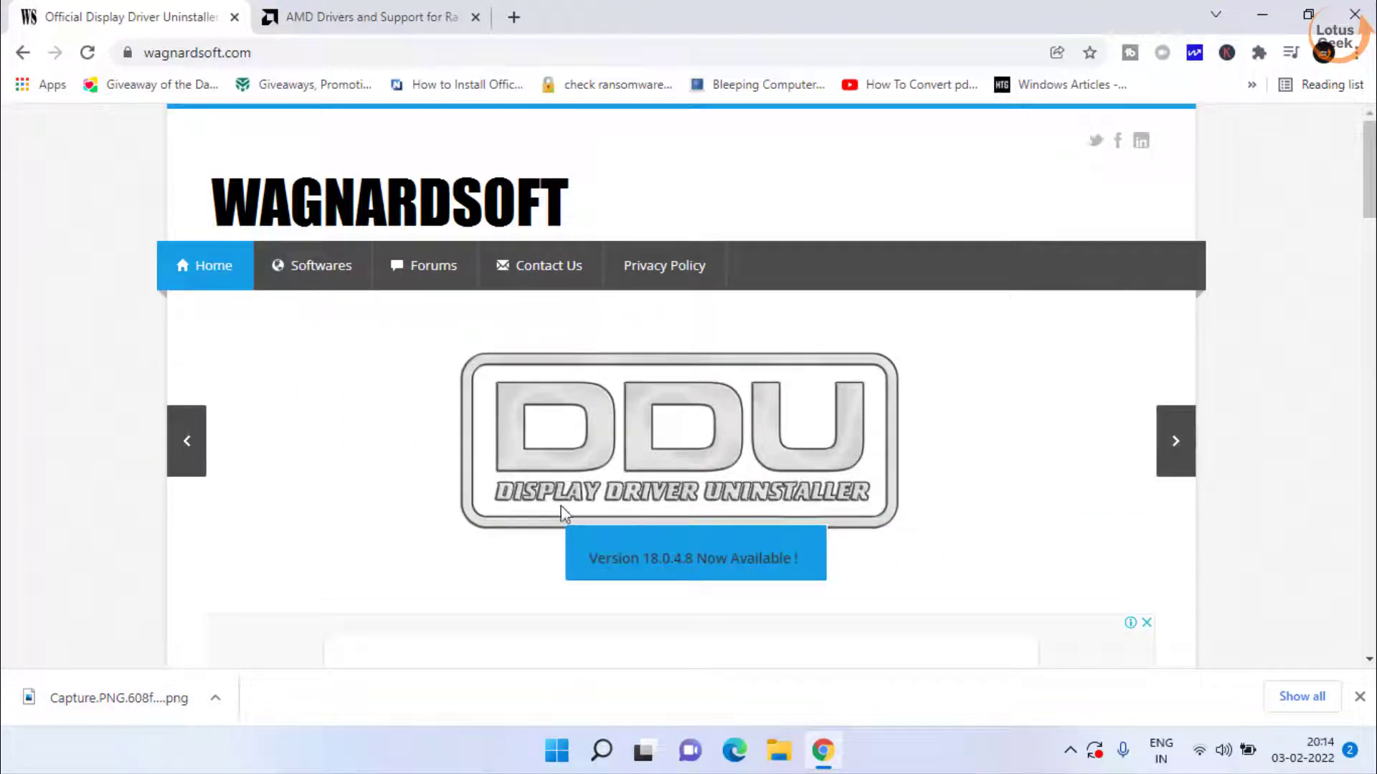
click(1180, 451)
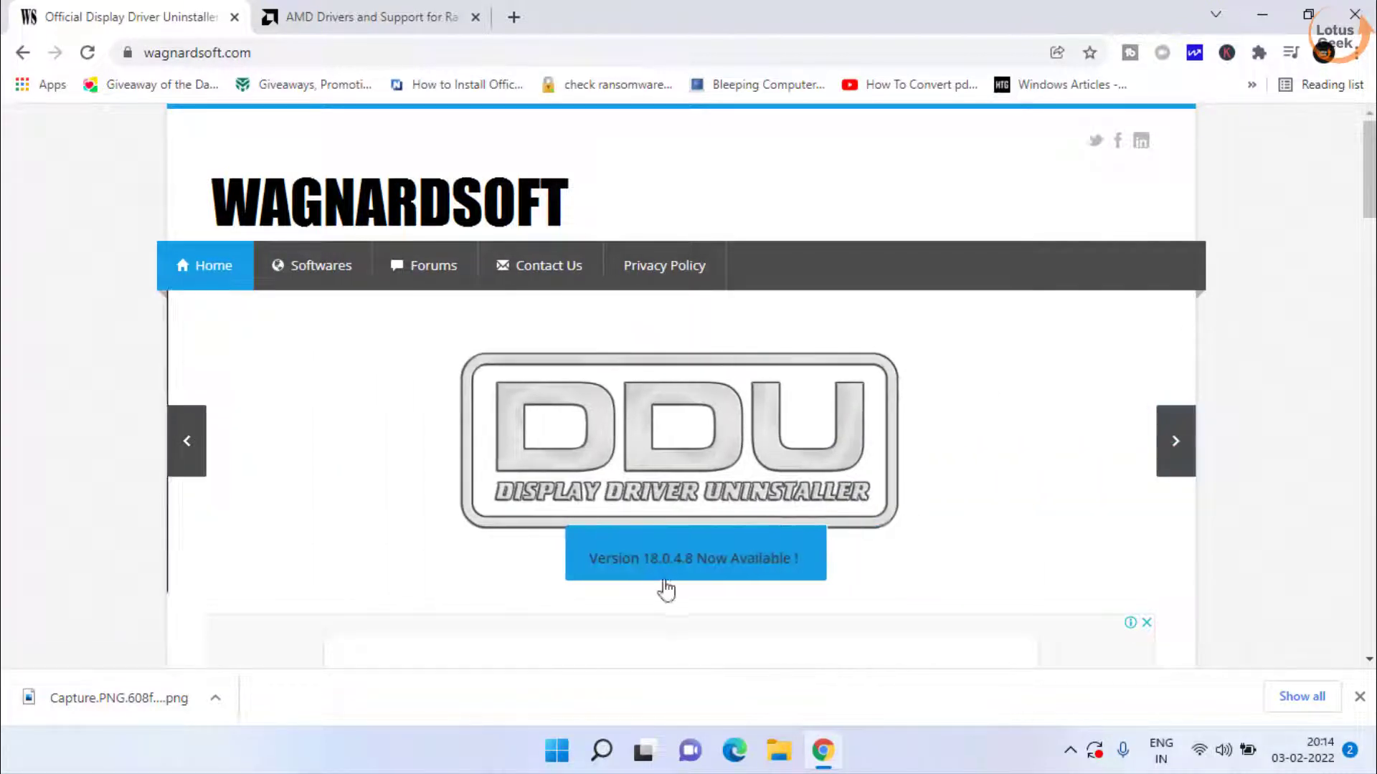
click(707, 560)
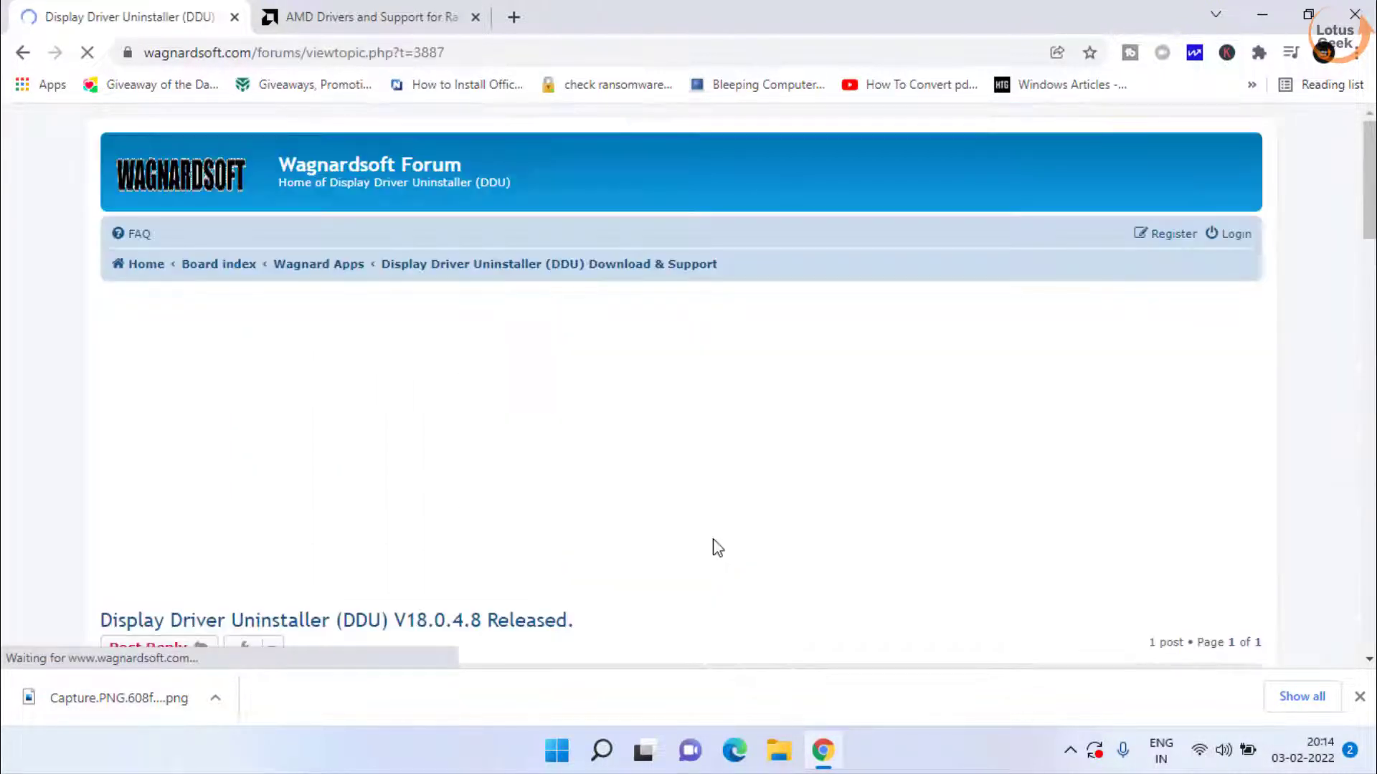
scroll(520, 479, down, 10)
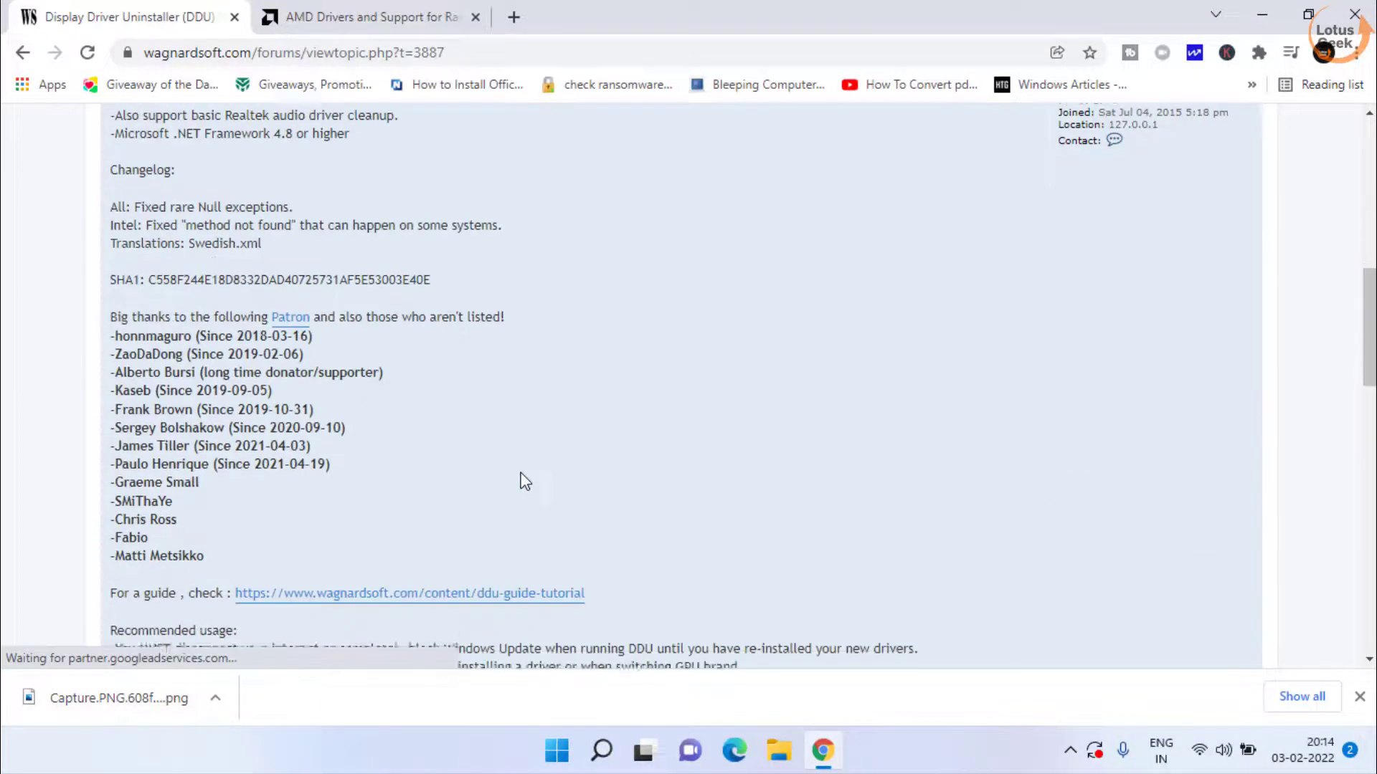
scroll(518, 475, down, 3)
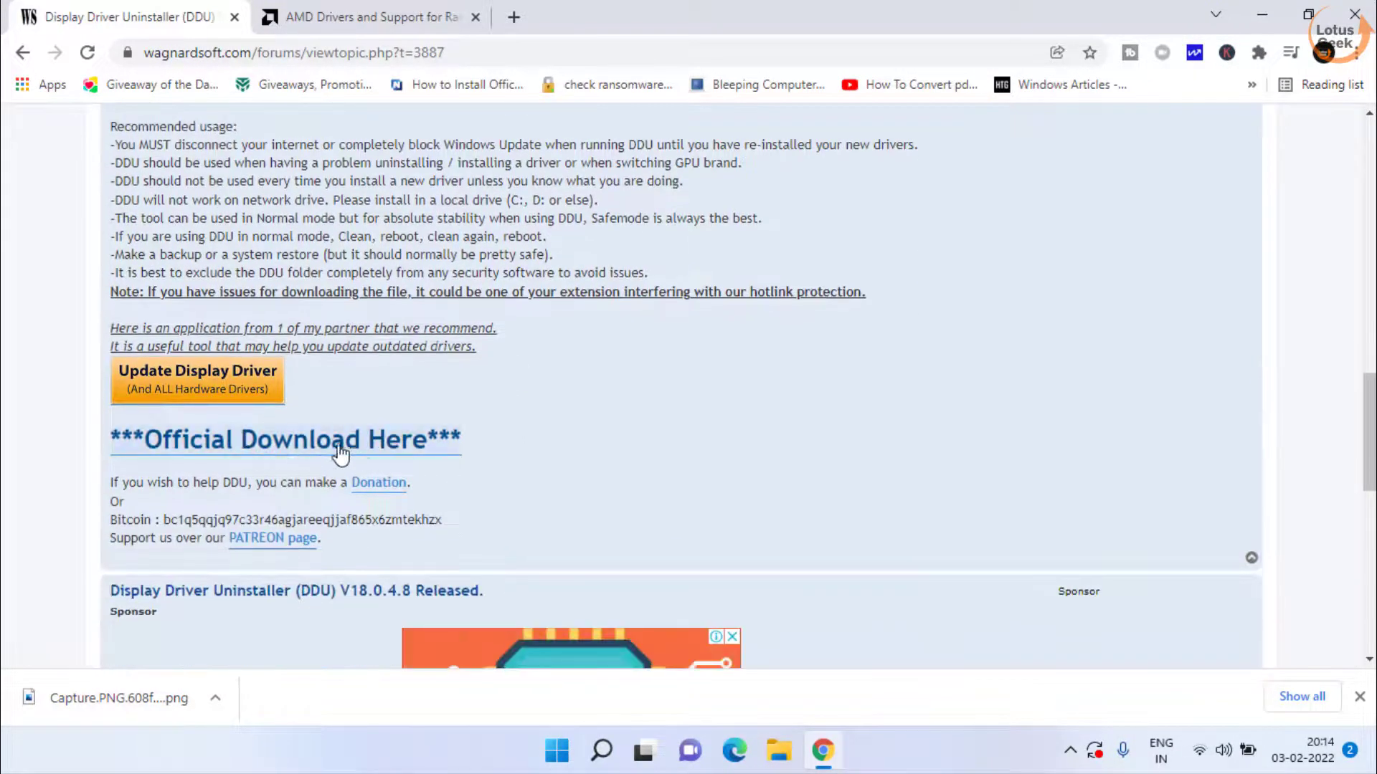
- Download the DDU v18.0.4.8 application to the Desktop and minimize the browser
click(380, 455)
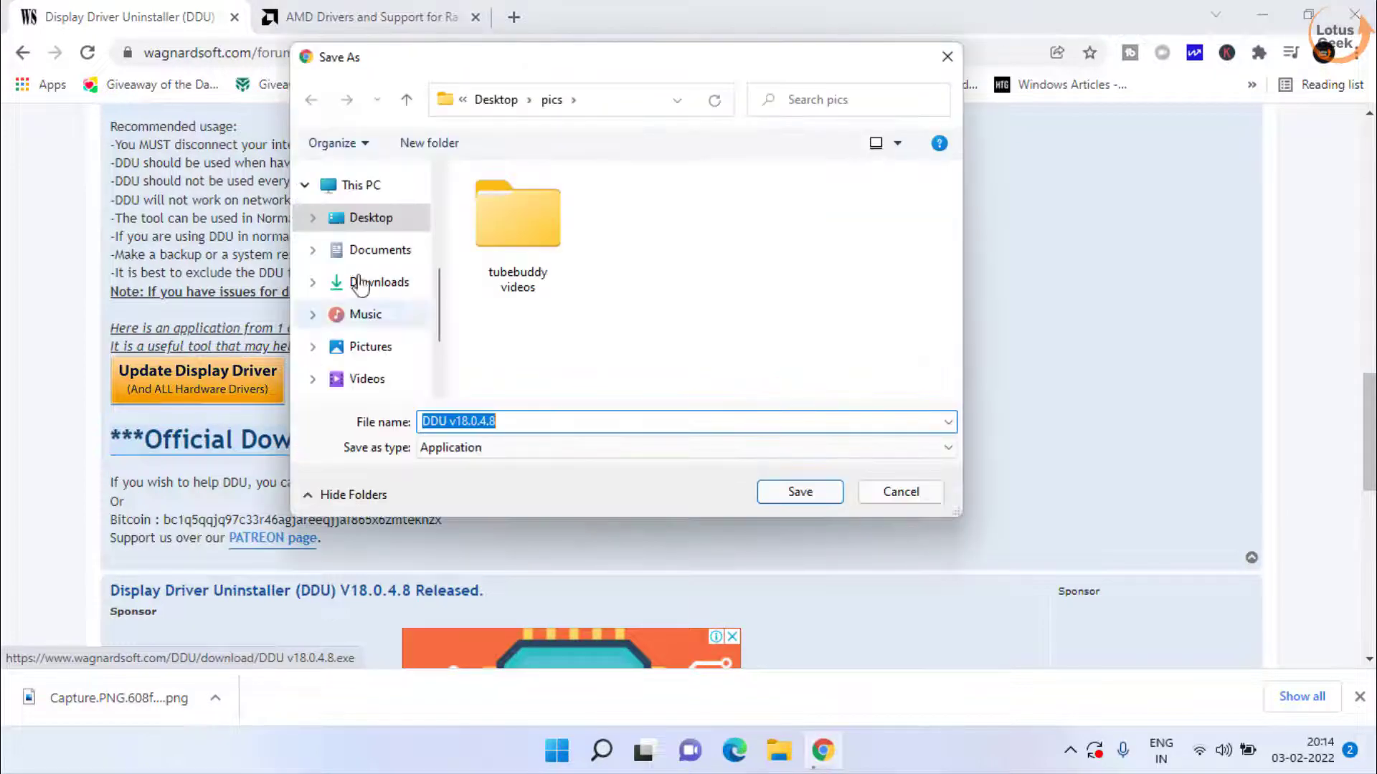
click(368, 218)
click(796, 495)
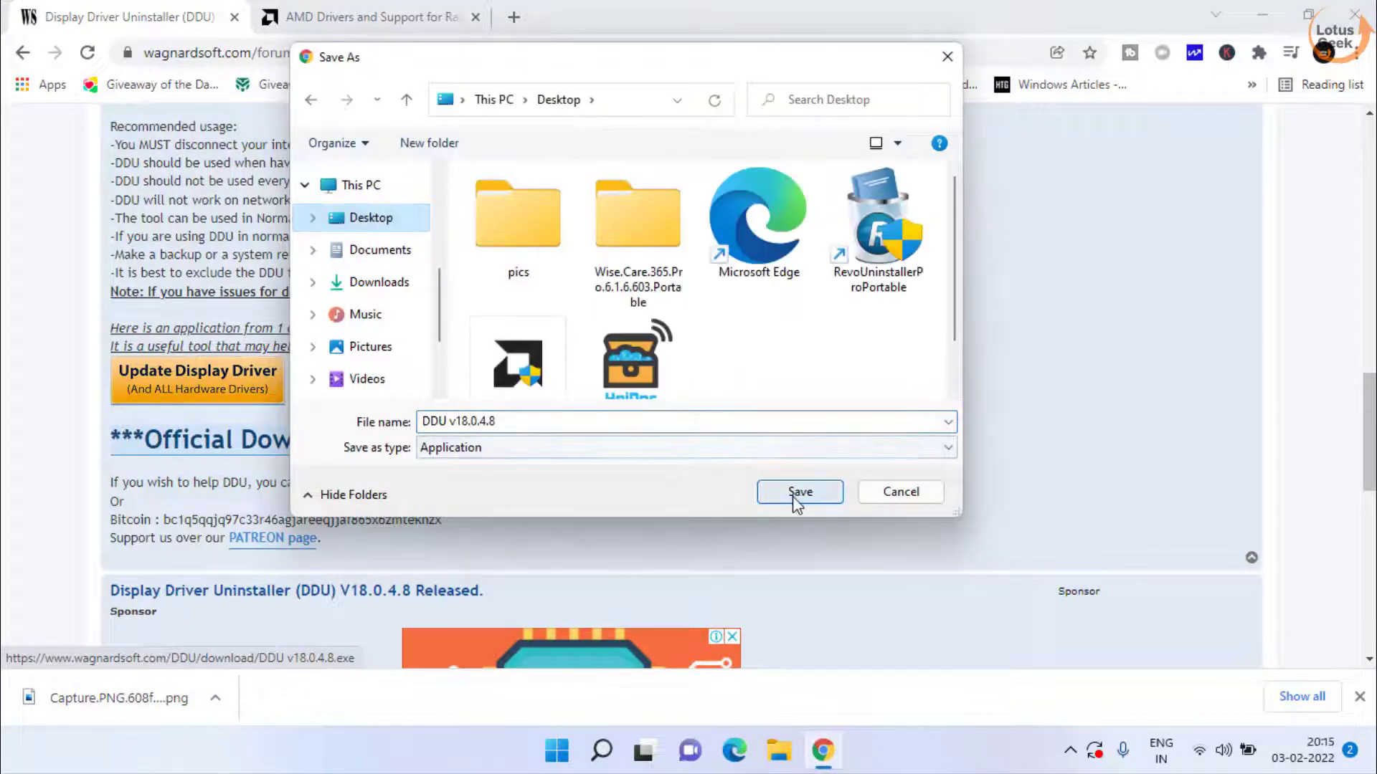
click(1262, 15)
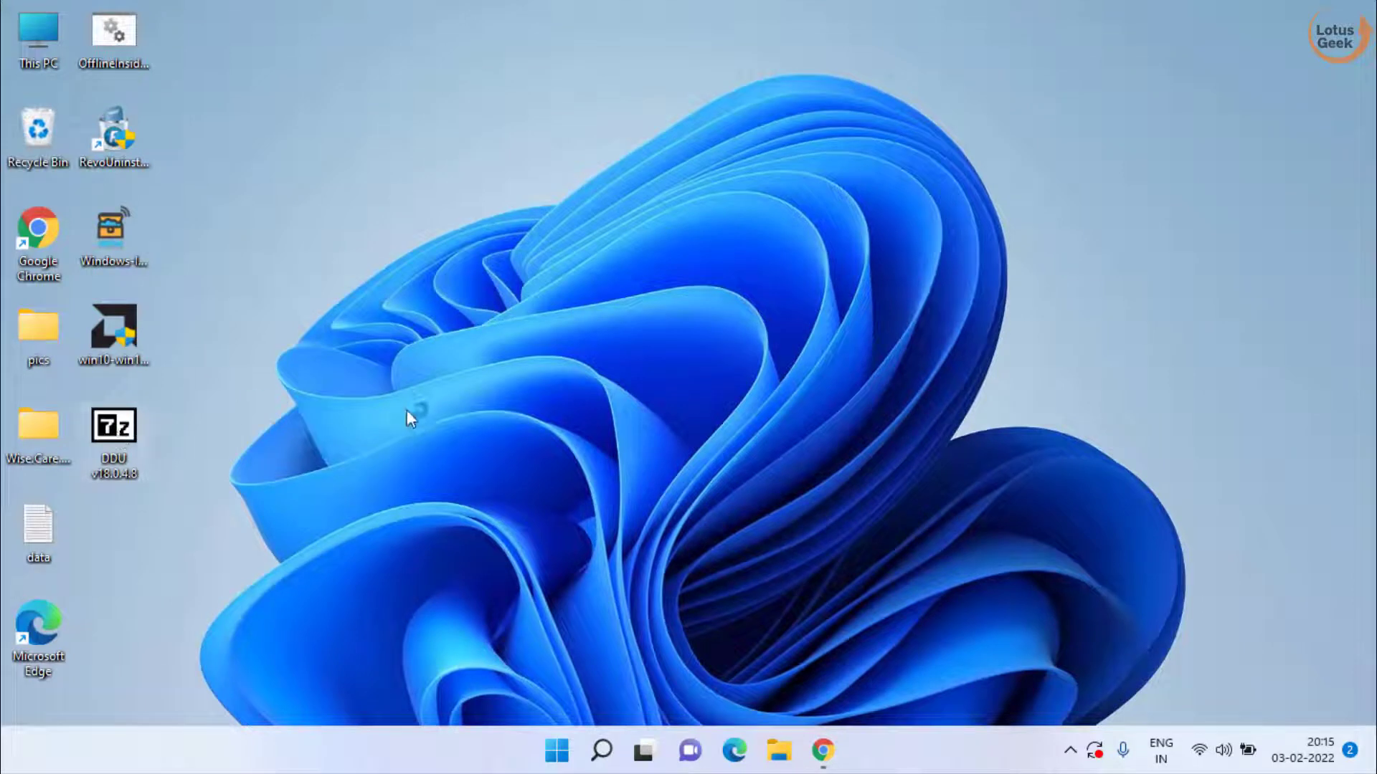
- Extract DDU v18.0.4.8 on the desktop and launch Display Driver Uninstaller from the extracted folder
click(722, 409)
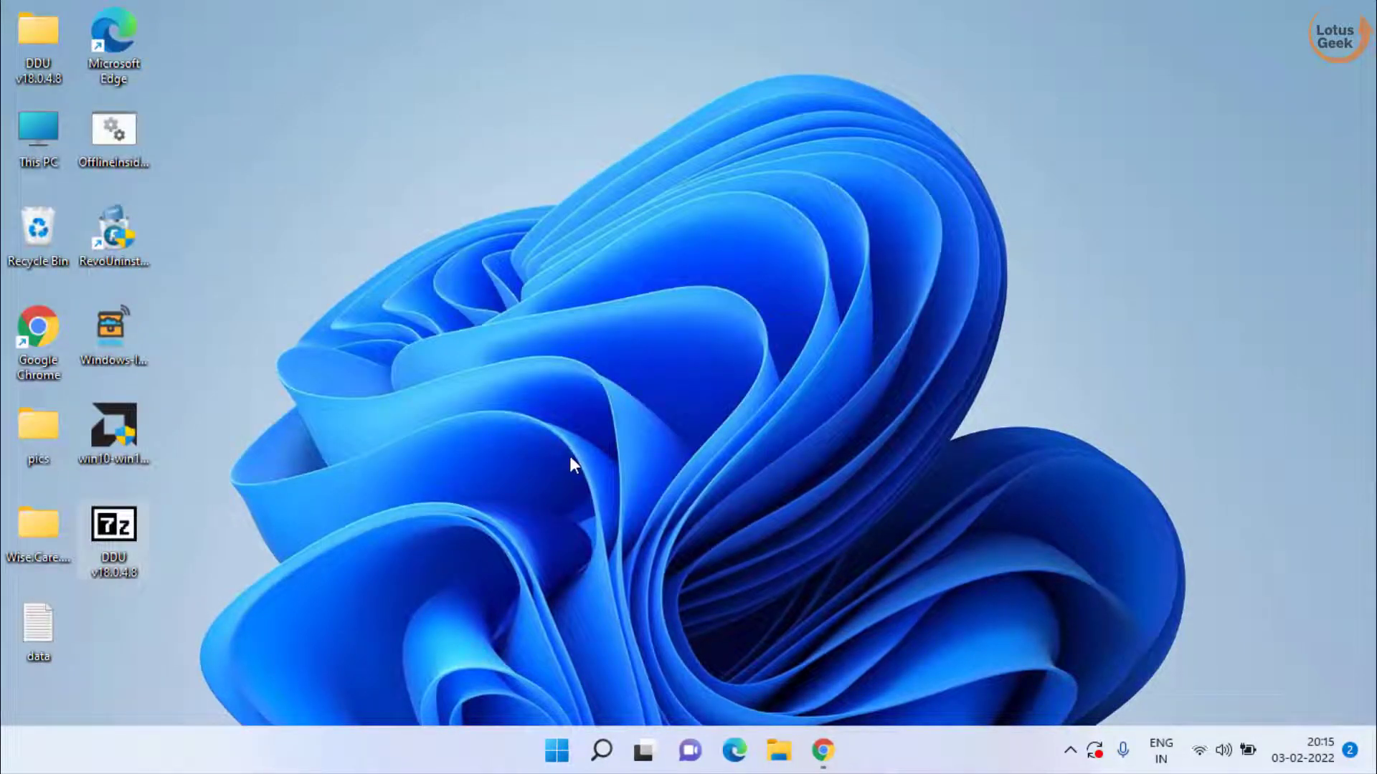
double_click(42, 40)
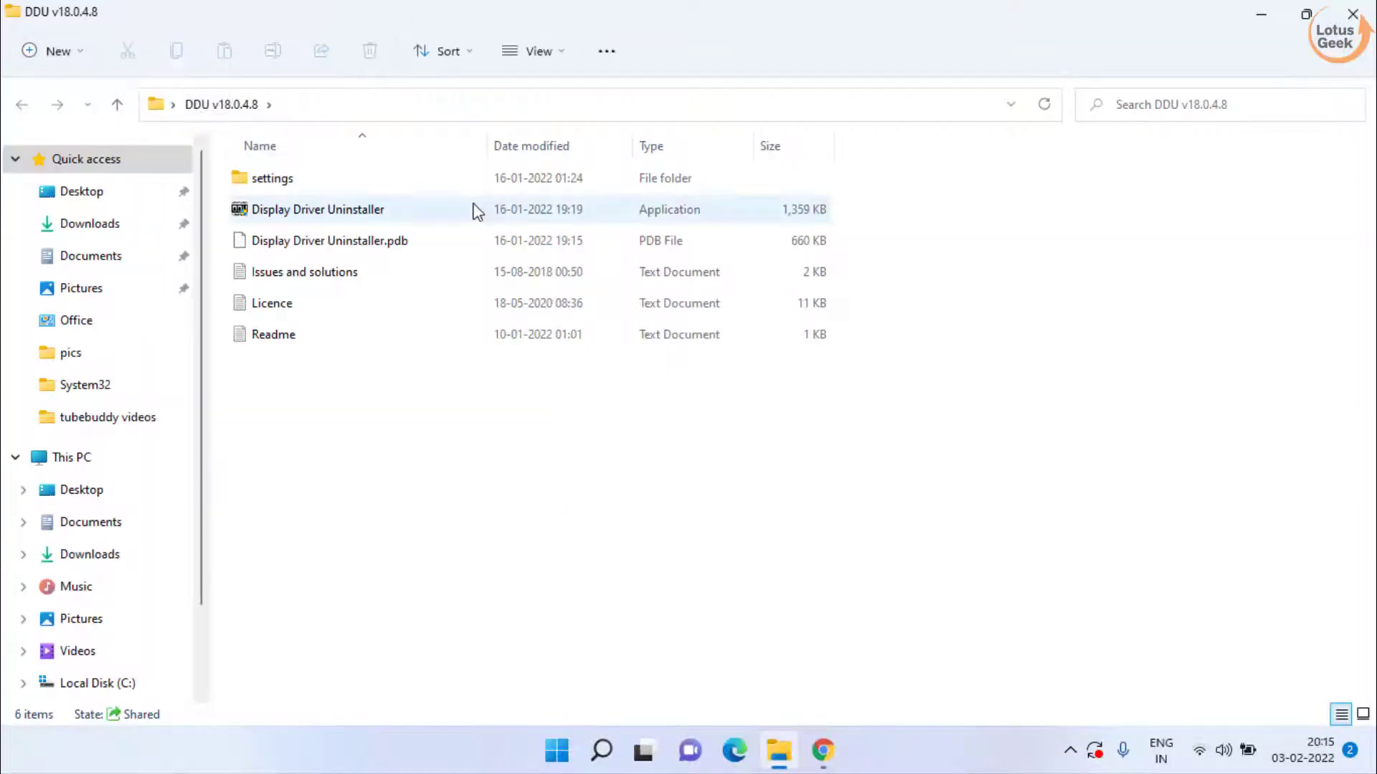
click(280, 211)
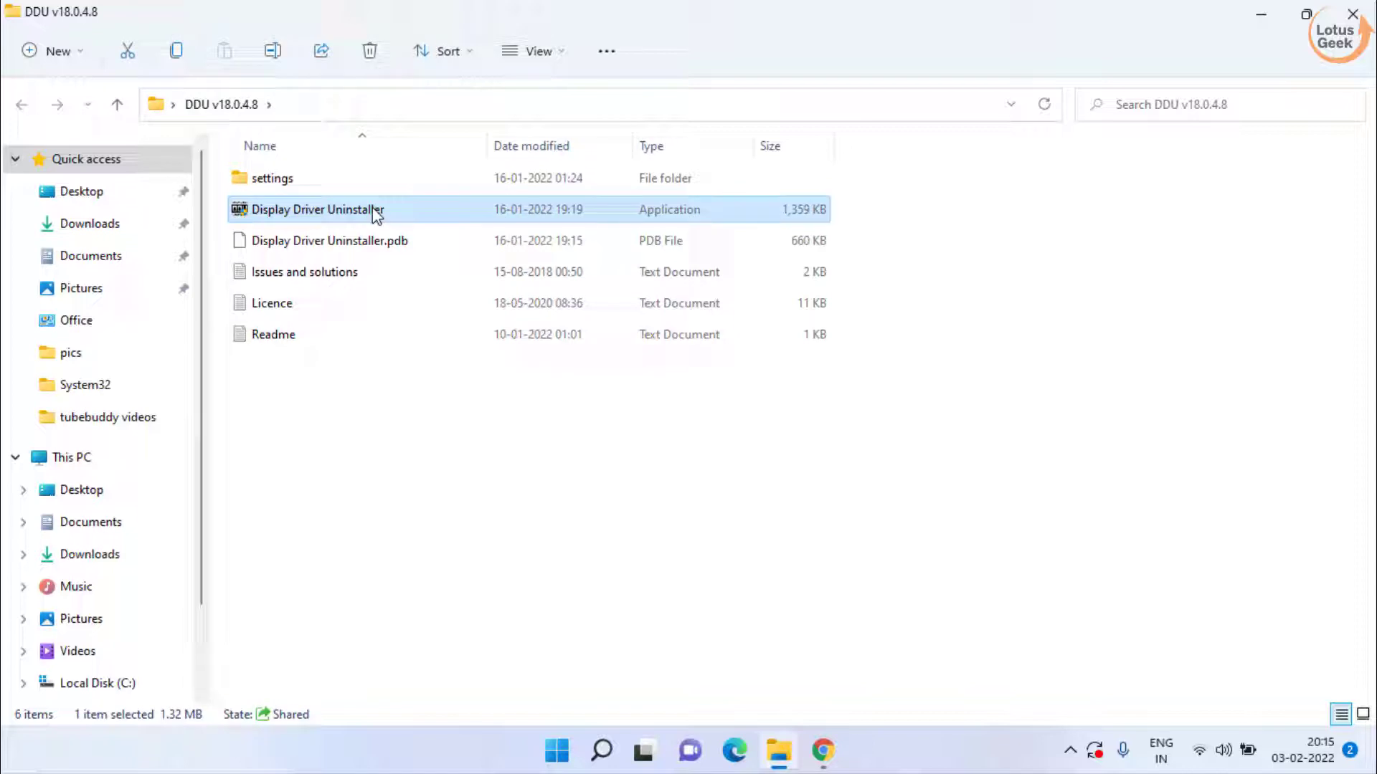
double_click(375, 214)
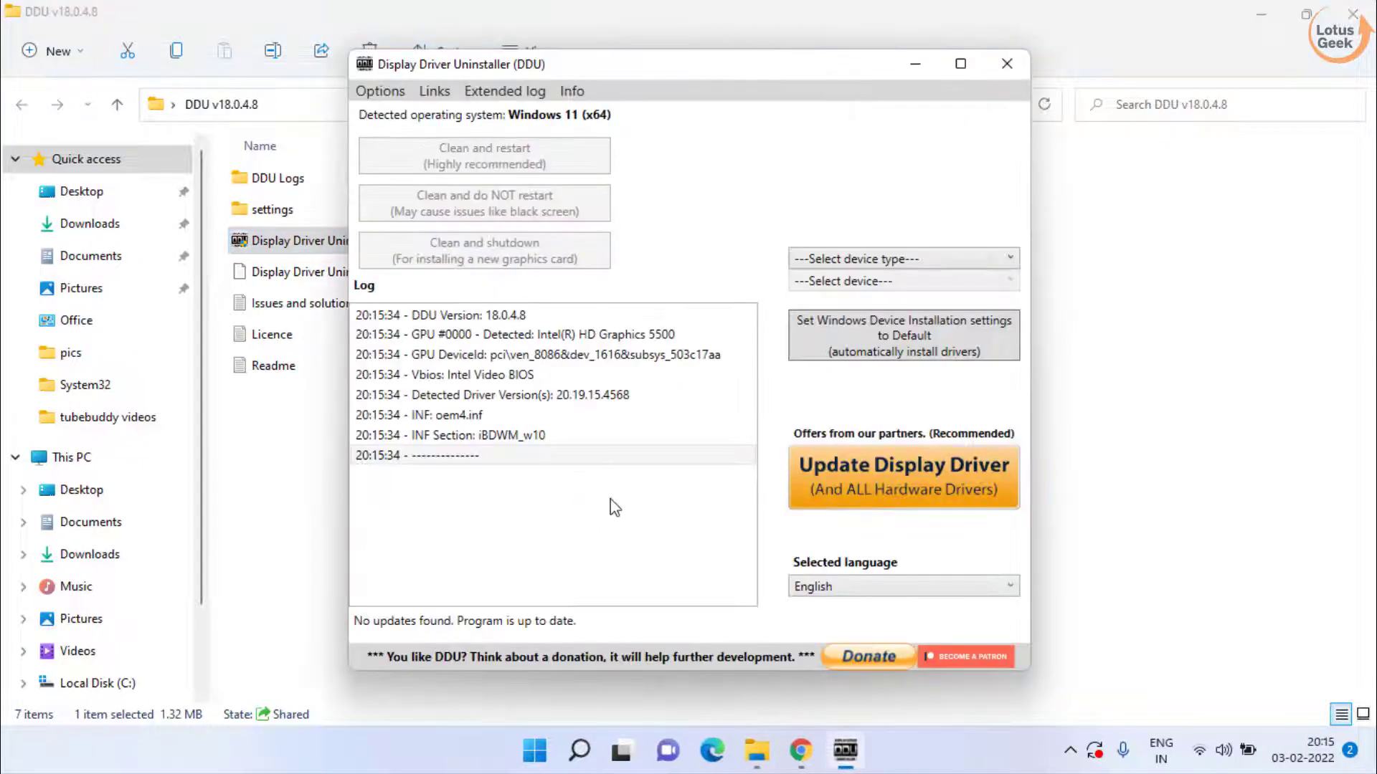
click(845, 489)
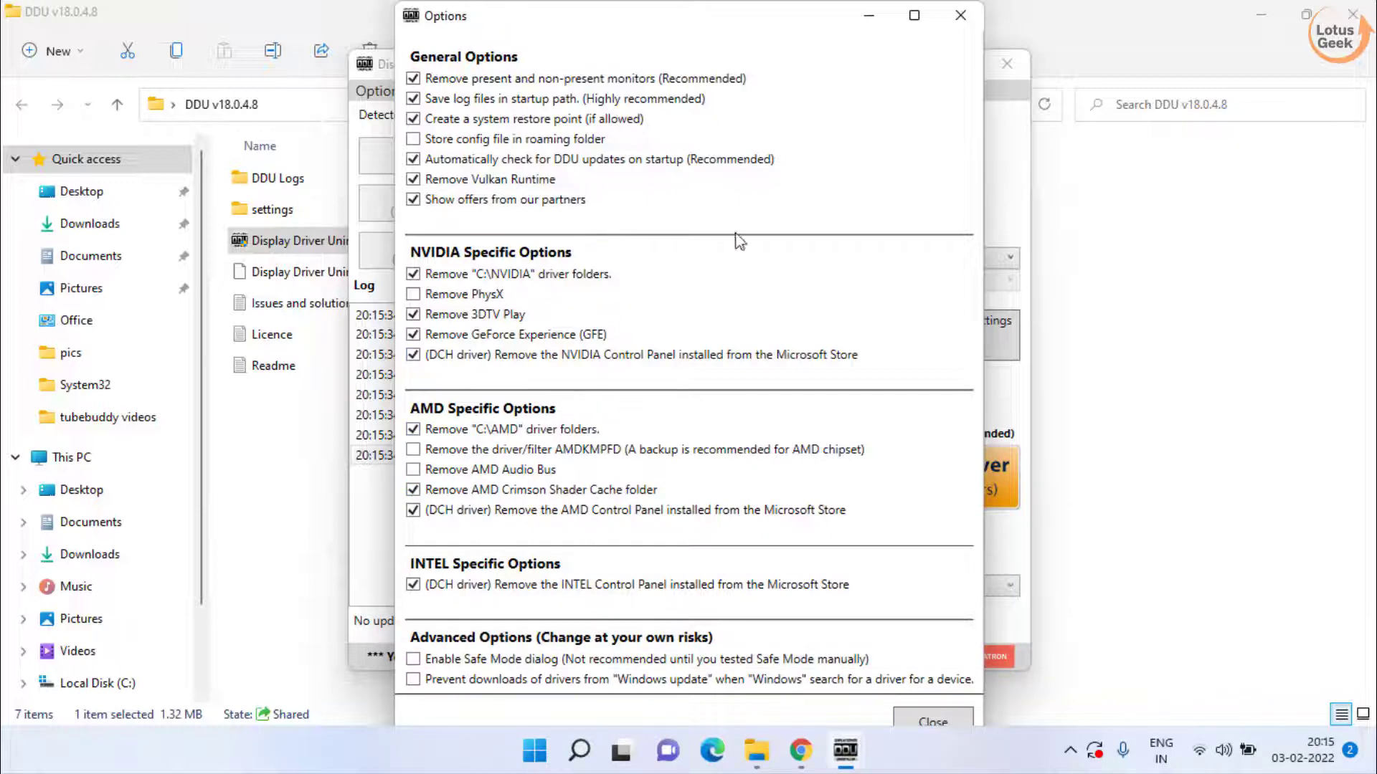
- Close the DDU options with their current settings and choose GPU as the device type
click(915, 722)
click(839, 447)
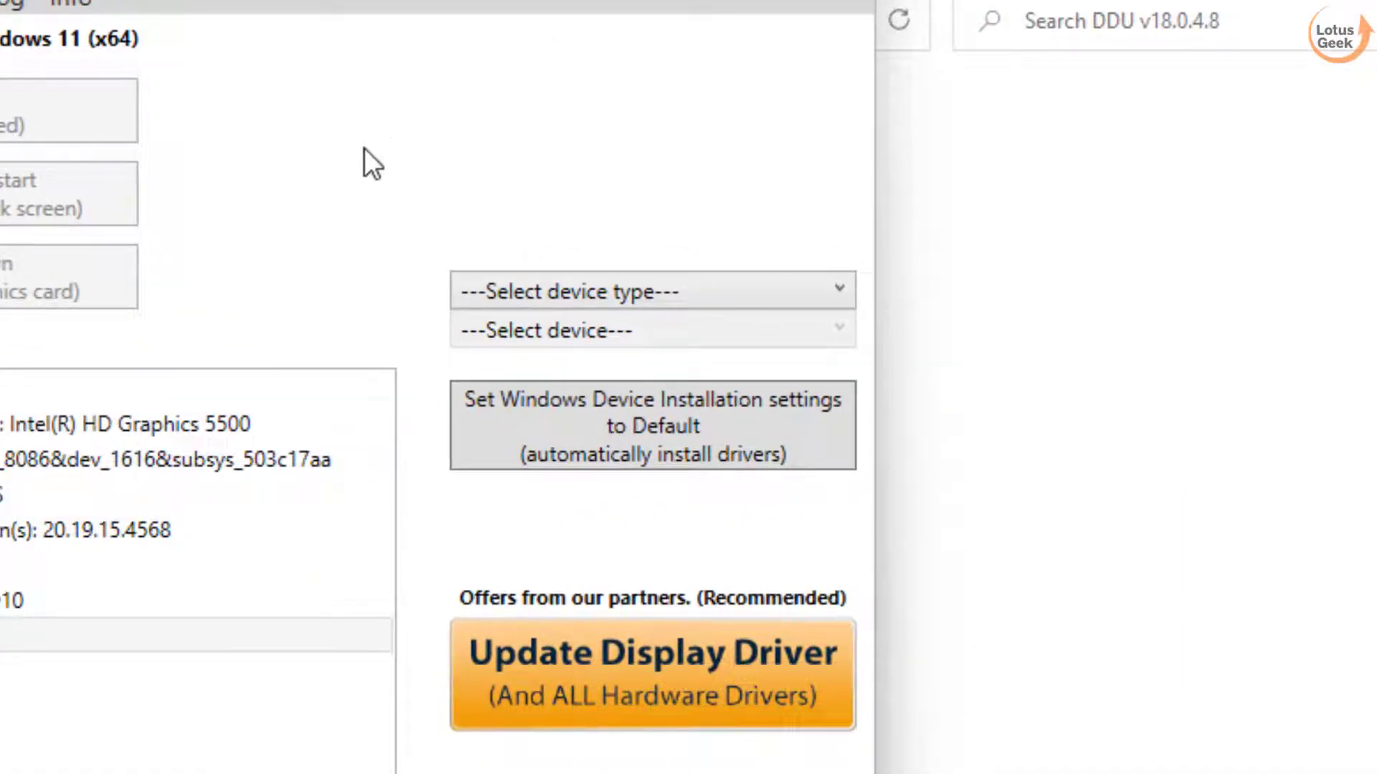
click(733, 287)
click(506, 394)
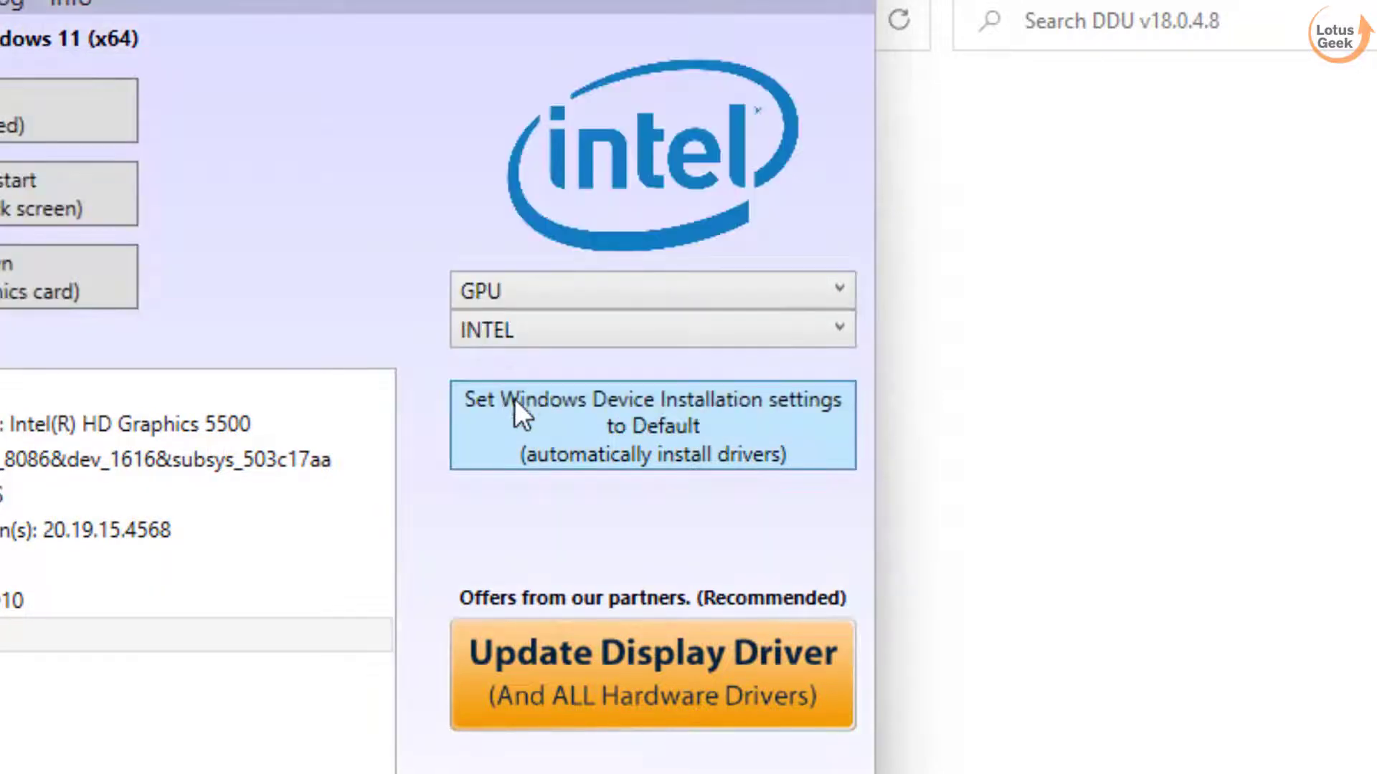
- Set the GPU vendor to AMD, clean its drivers without restarting, and exit Display Driver Uninstaller
click(710, 330)
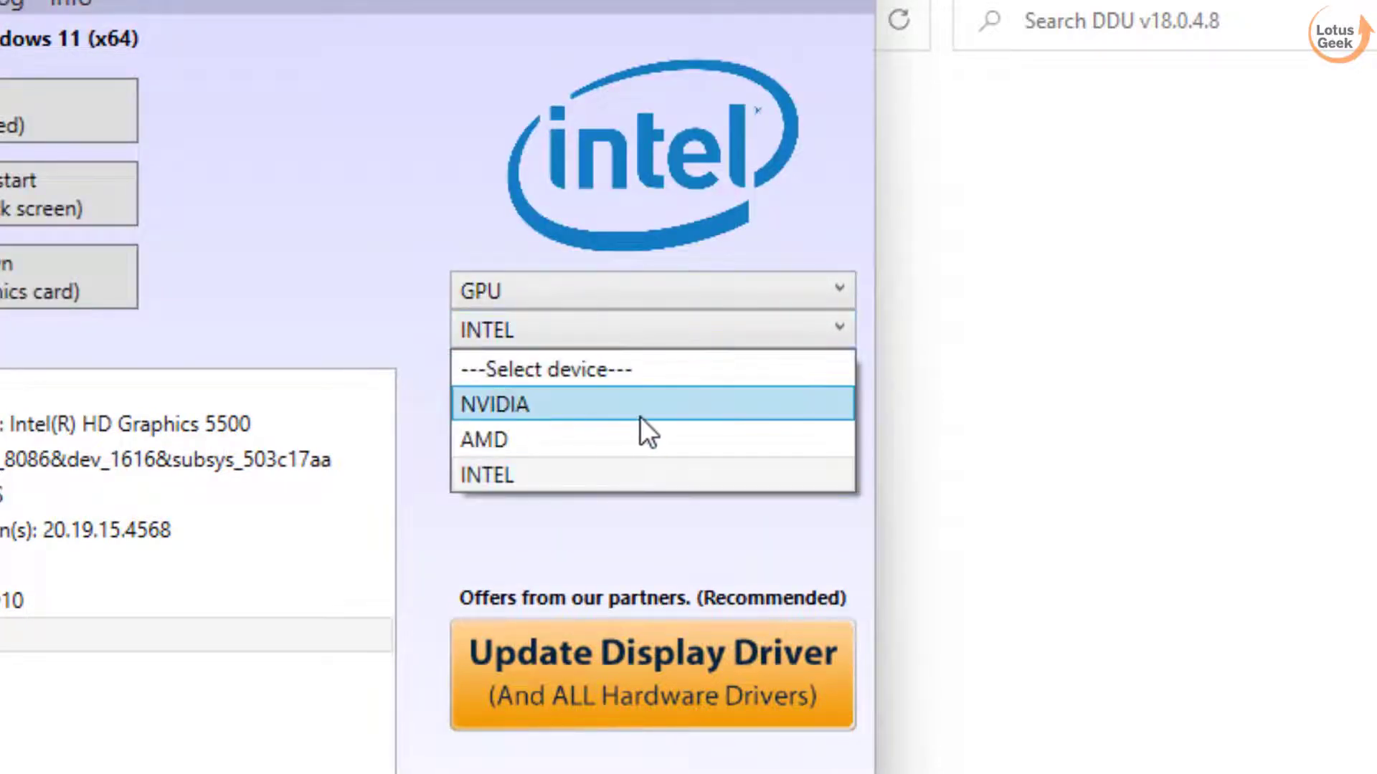
click(531, 440)
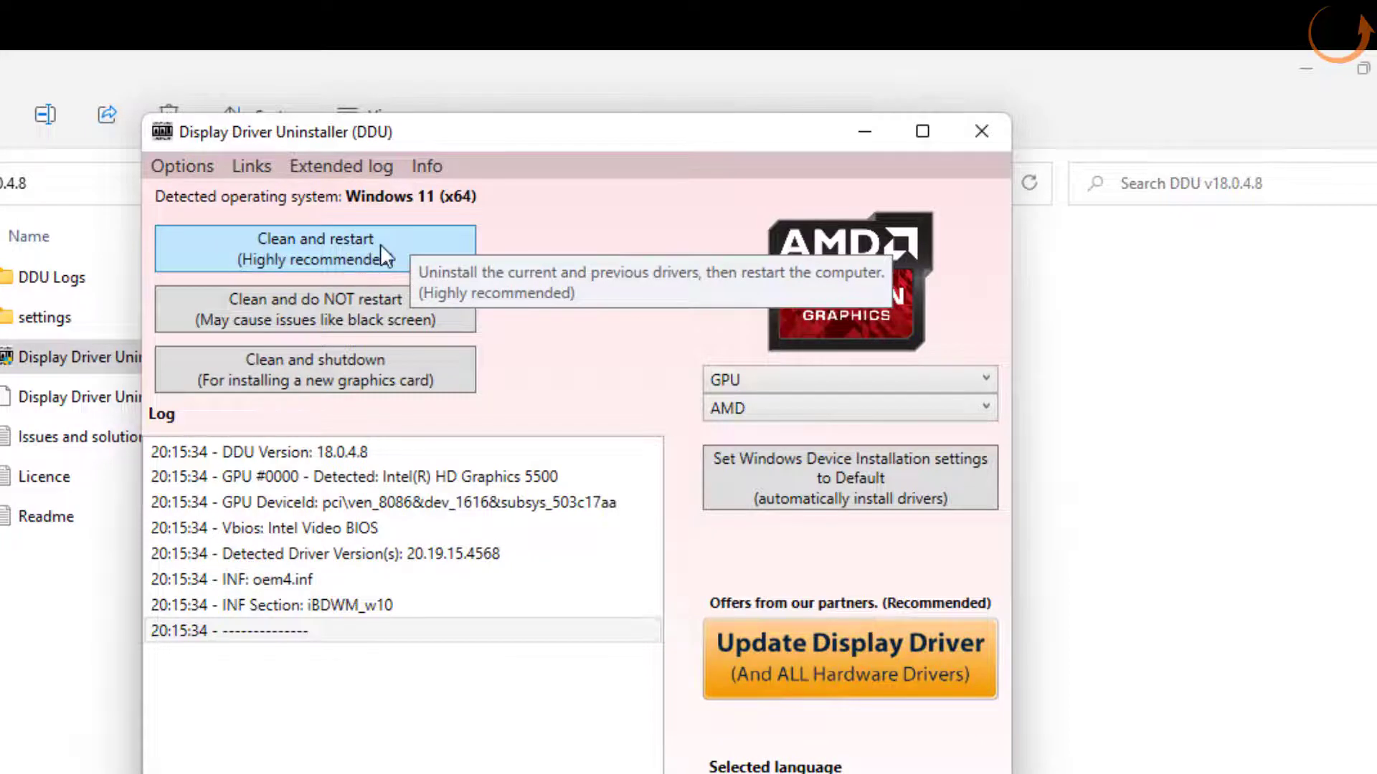
click(337, 311)
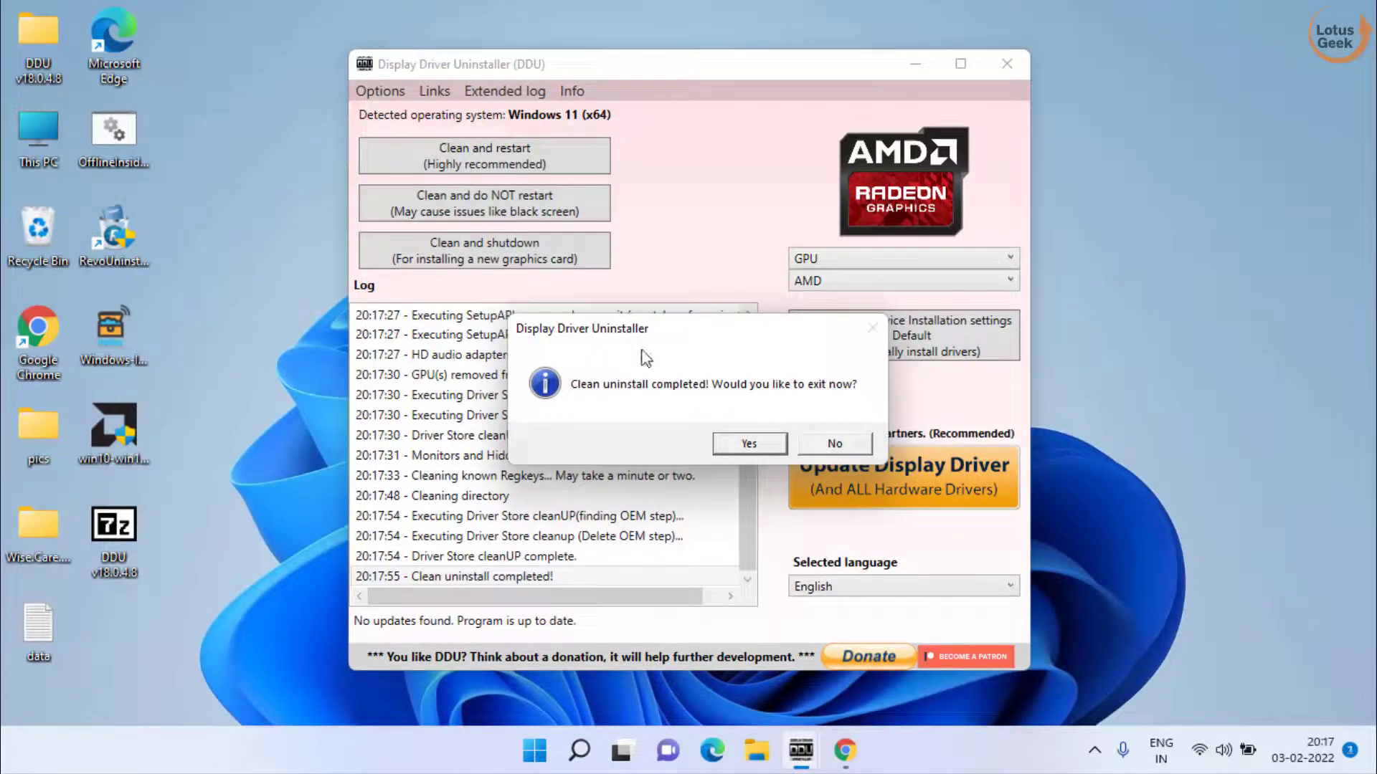
click(748, 444)
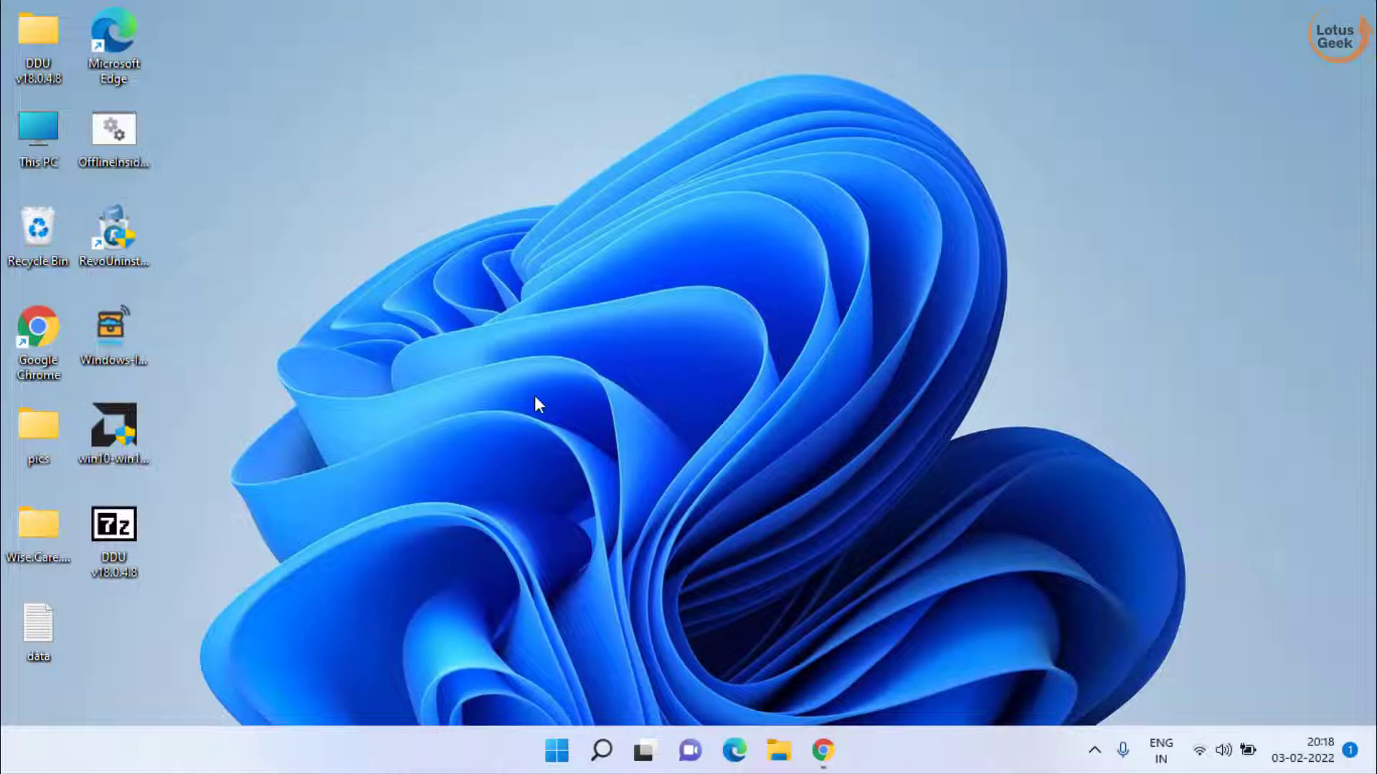
- Open Device Manager and expand Display adapters to examine the installed graphics devices
right_click(556, 749)
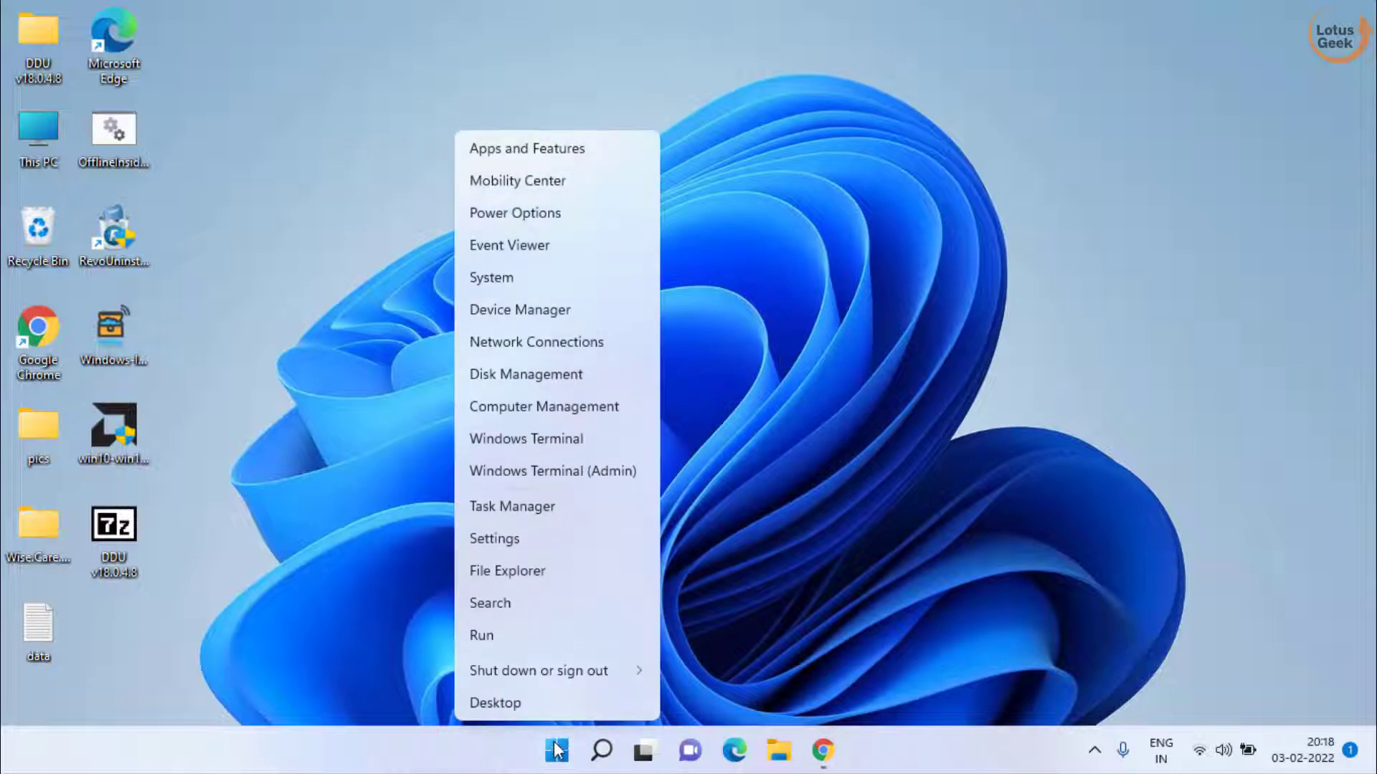
click(556, 312)
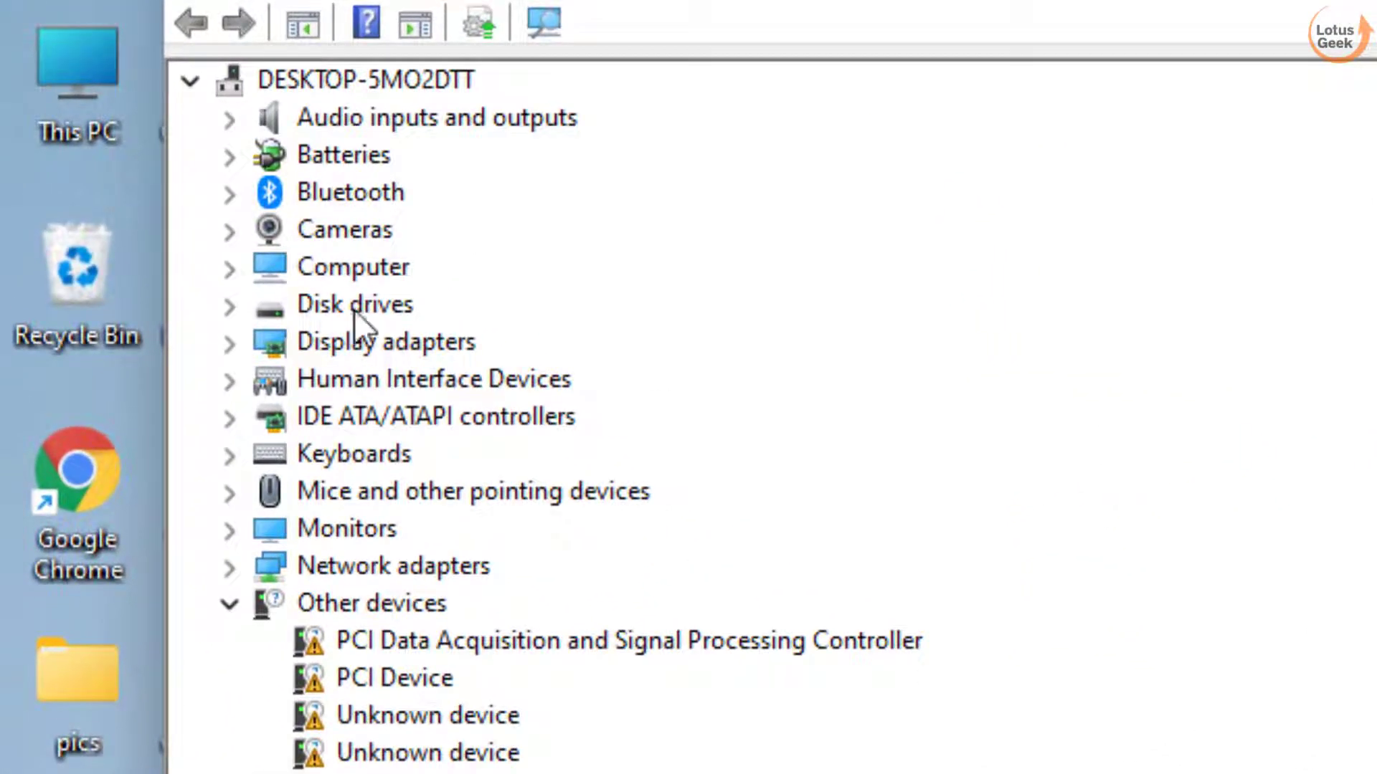
click(407, 349)
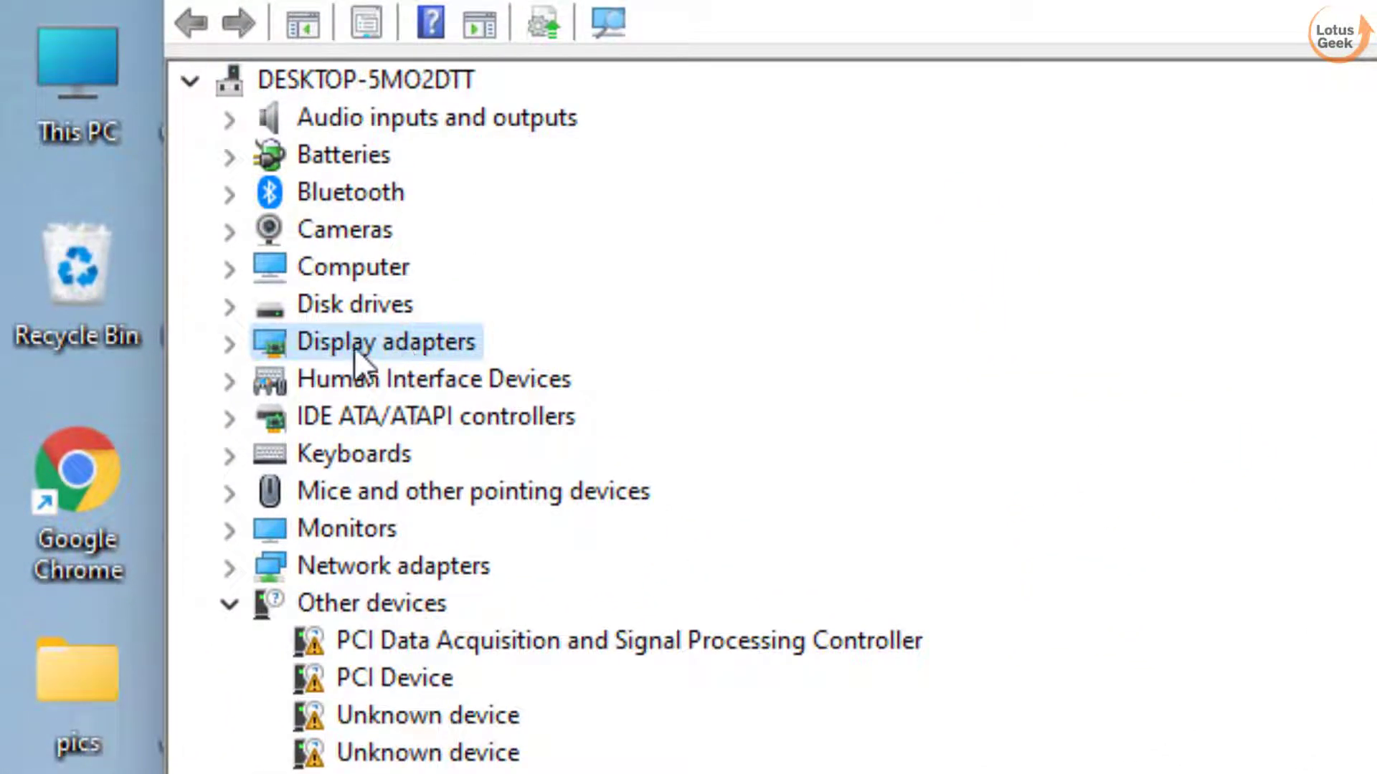
click(234, 343)
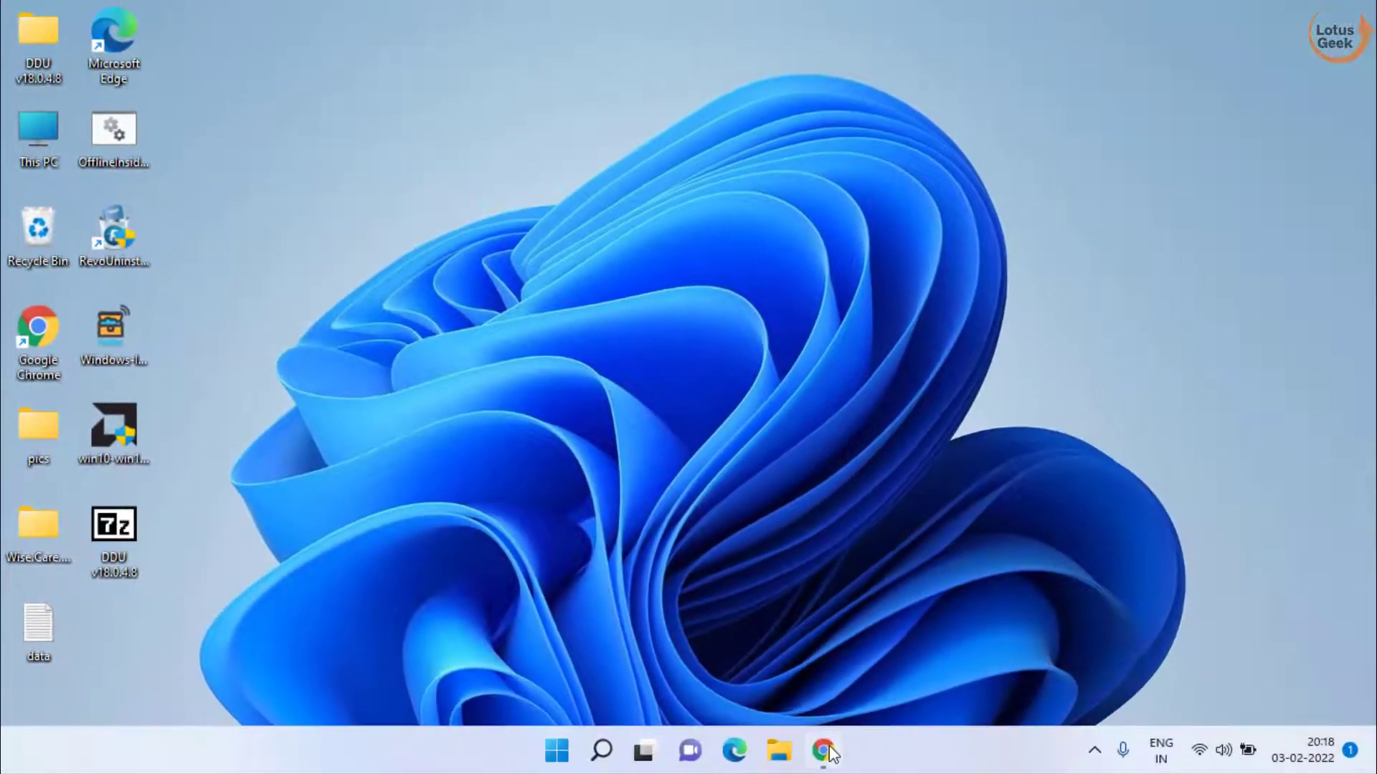
- Switch to Chrome and bring up the product selection on the AMD Drivers and Support page
click(832, 756)
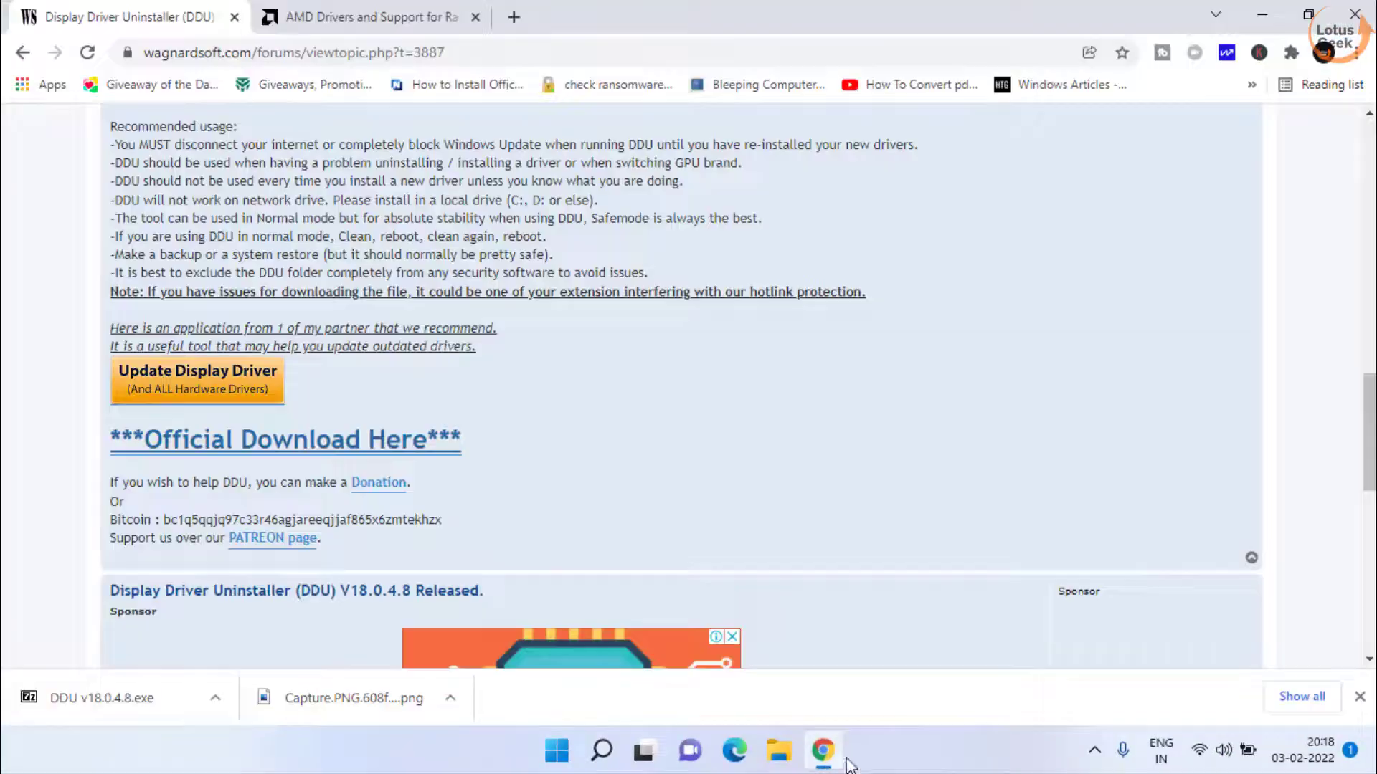
click(402, 8)
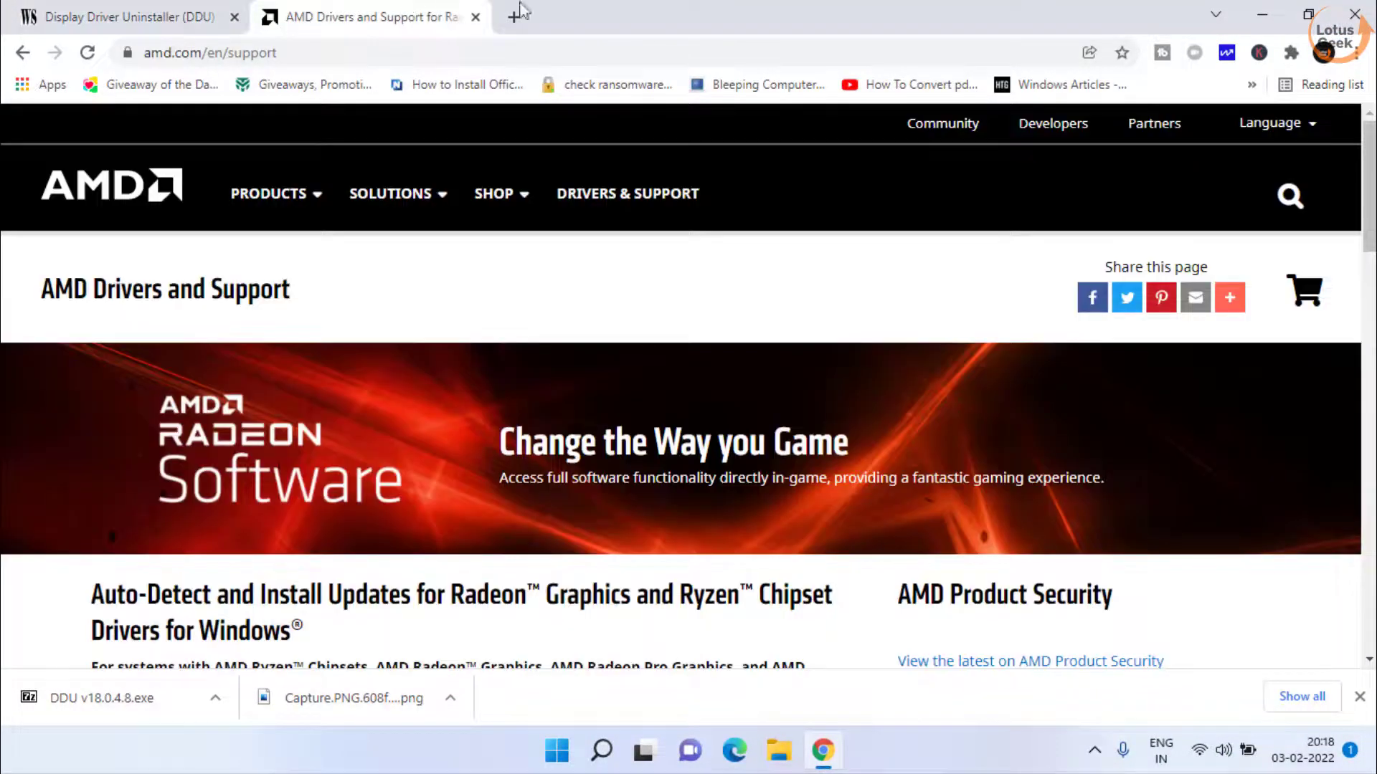
scroll(499, 300, down, 7)
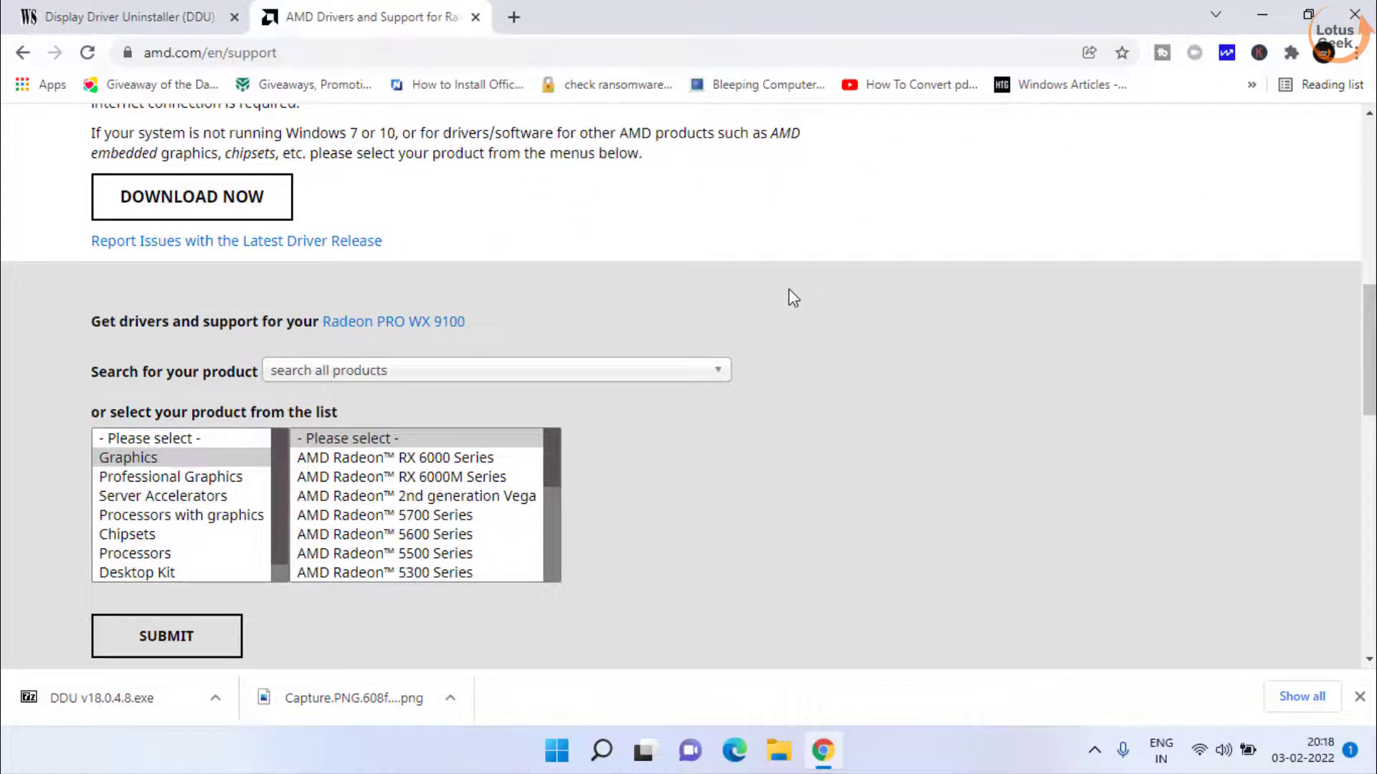
- Select Graphics, AMD Radeon RX 6000M Series and AMD Radeon RX 6800M in the product list
click(137, 463)
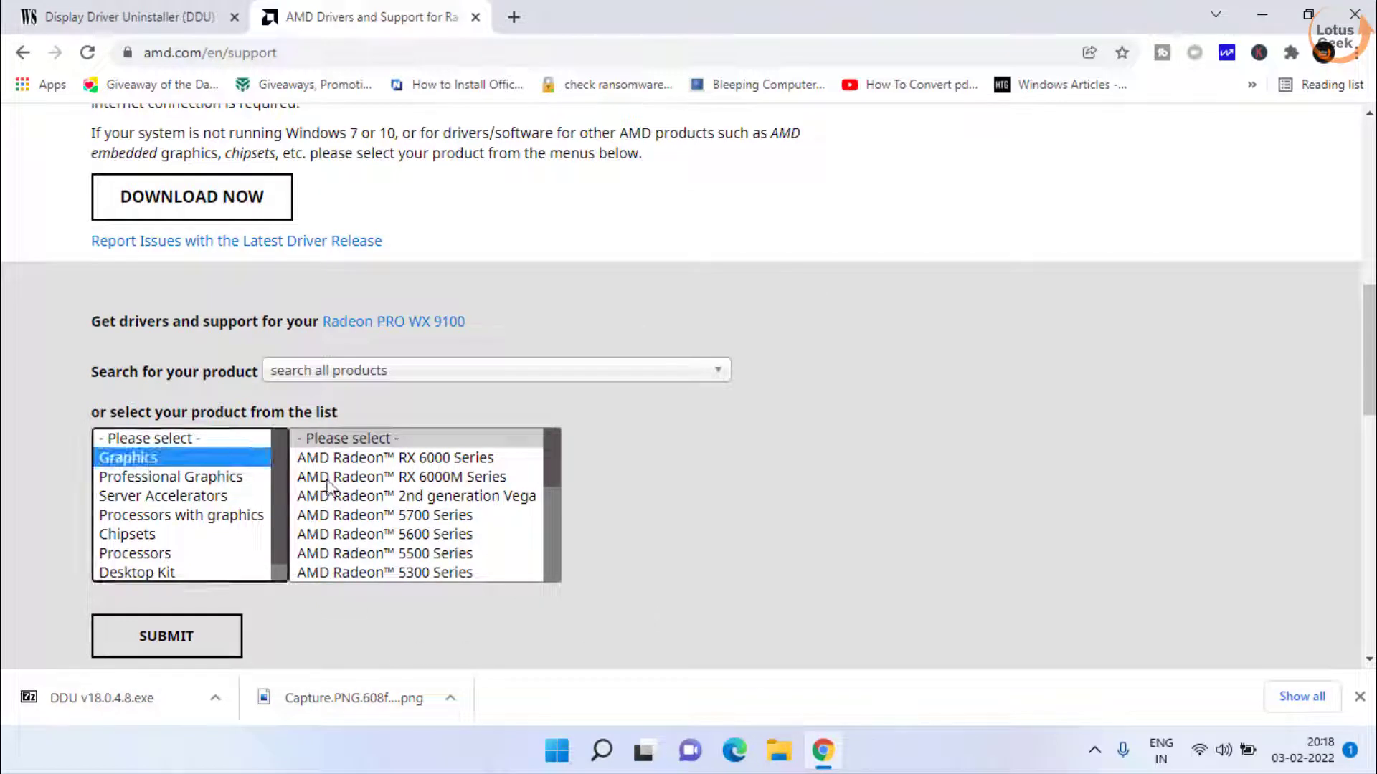
click(324, 479)
click(702, 461)
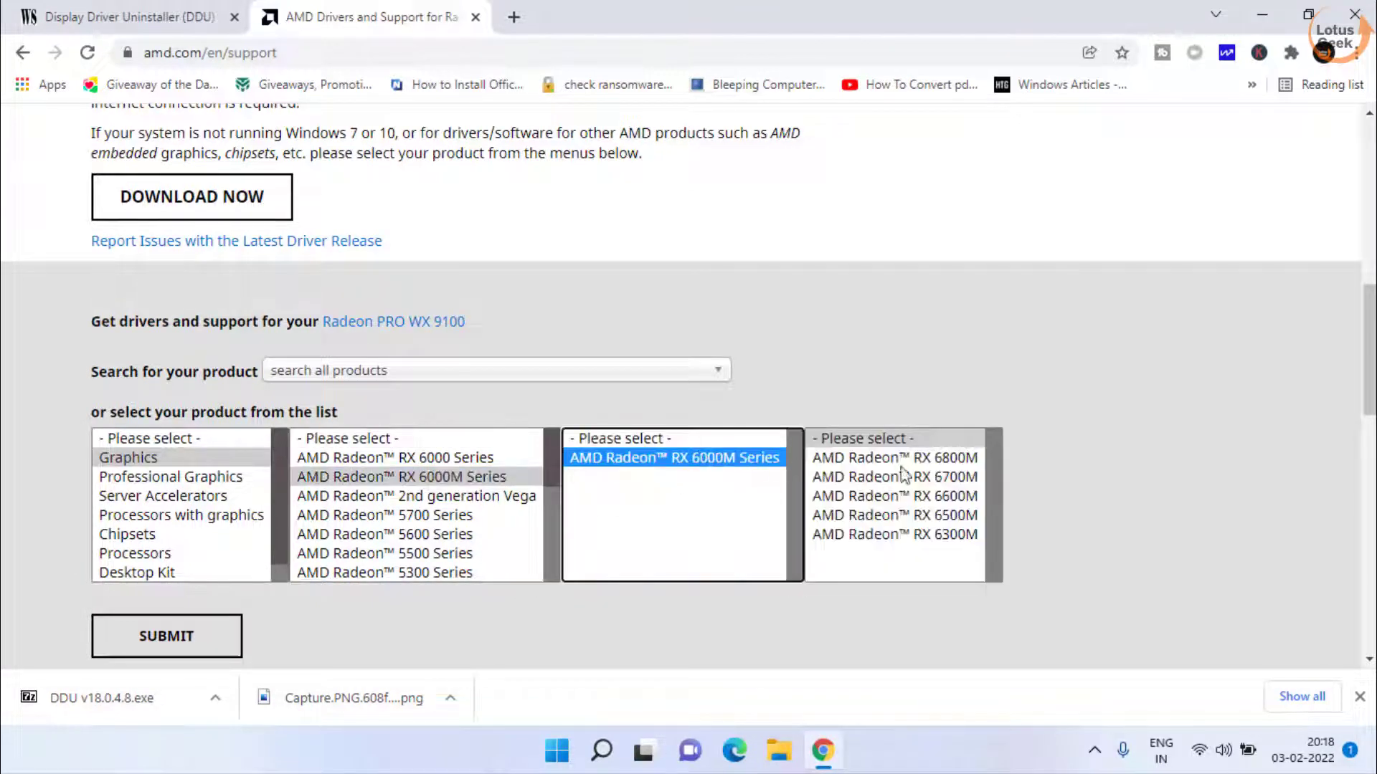
click(905, 464)
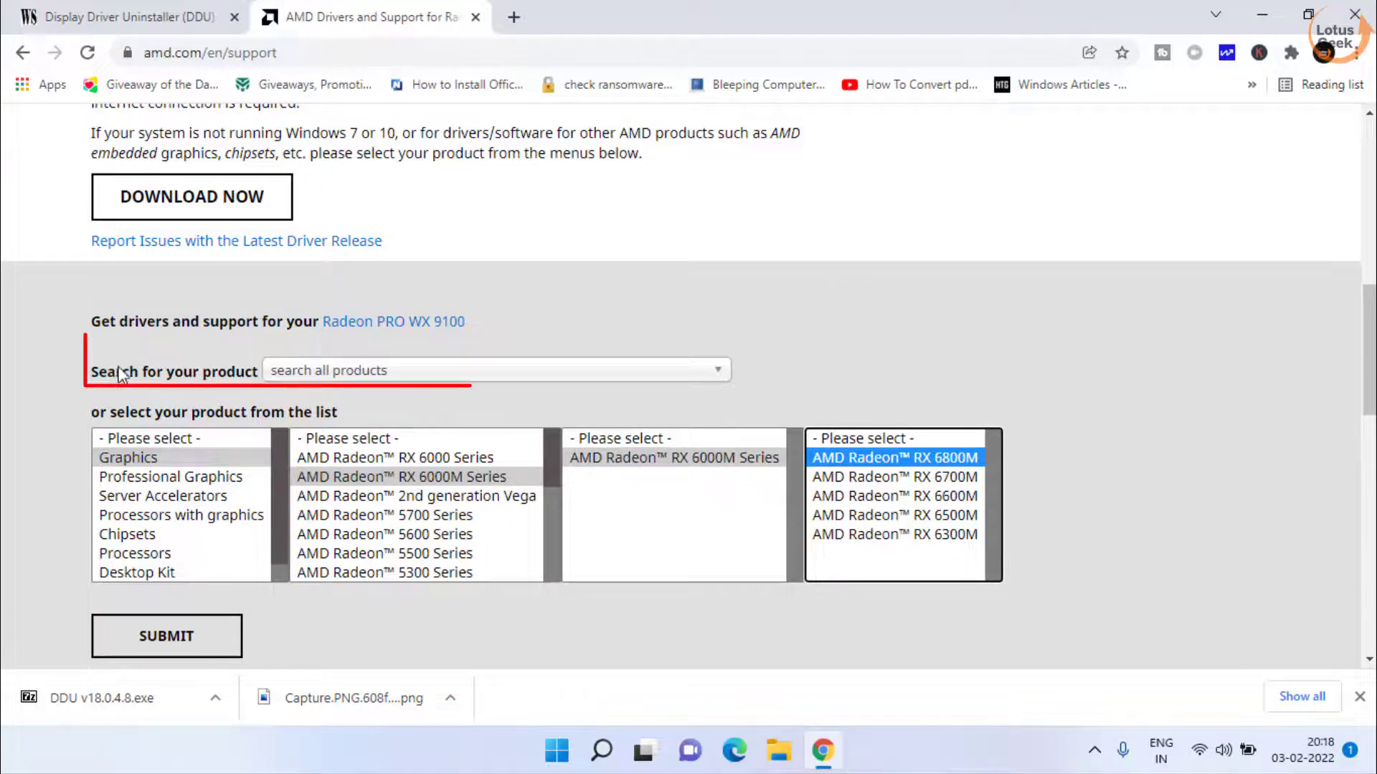
- Search the products for 9100, choose Radeon PRO WX 9100 and submit the selection
click(558, 378)
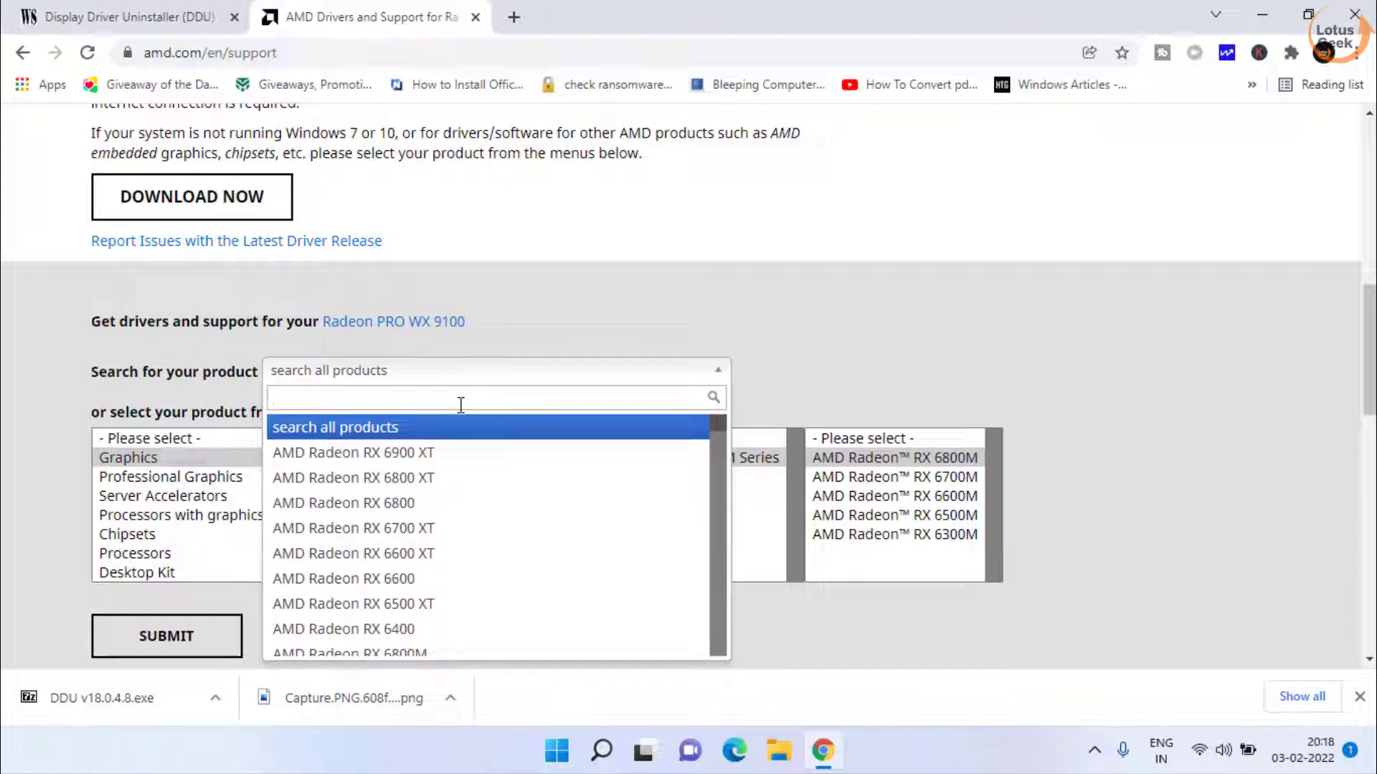
text(9100)
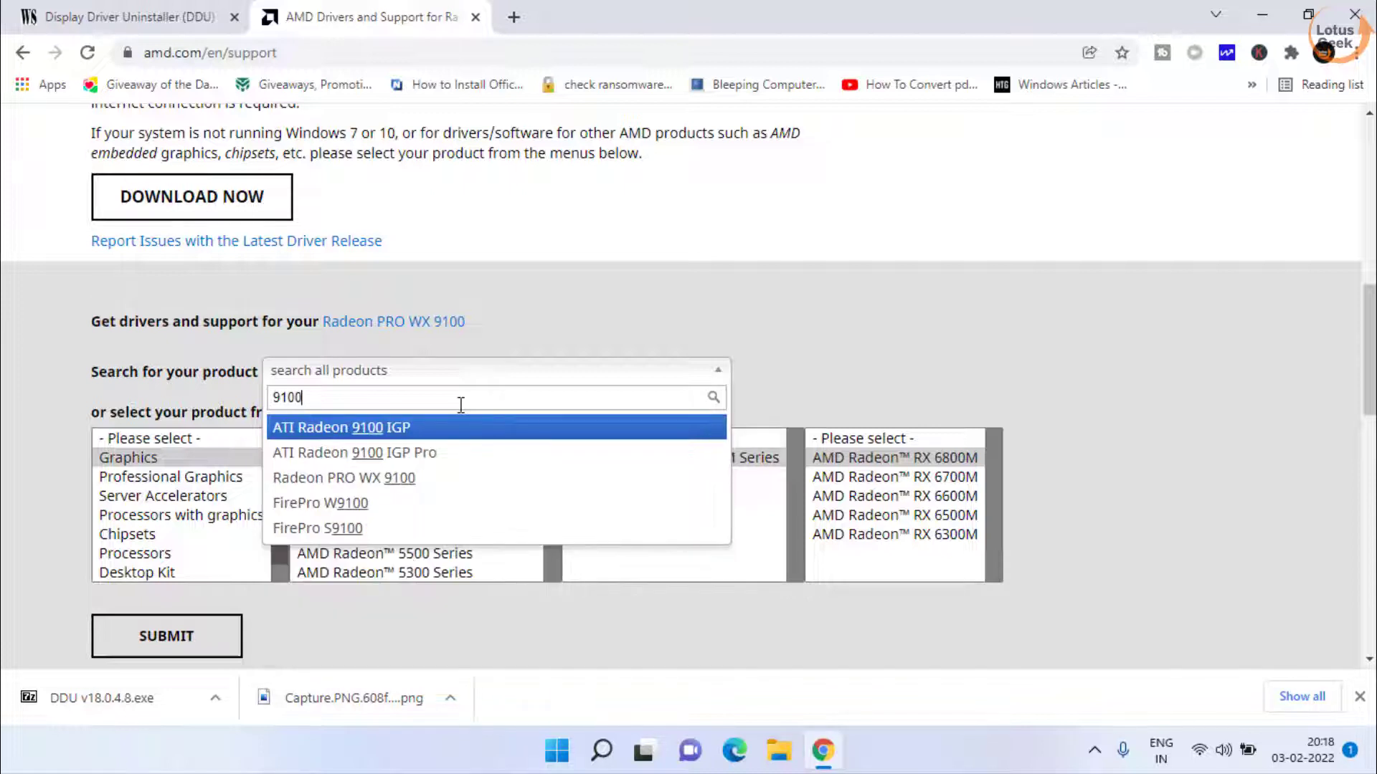
click(366, 480)
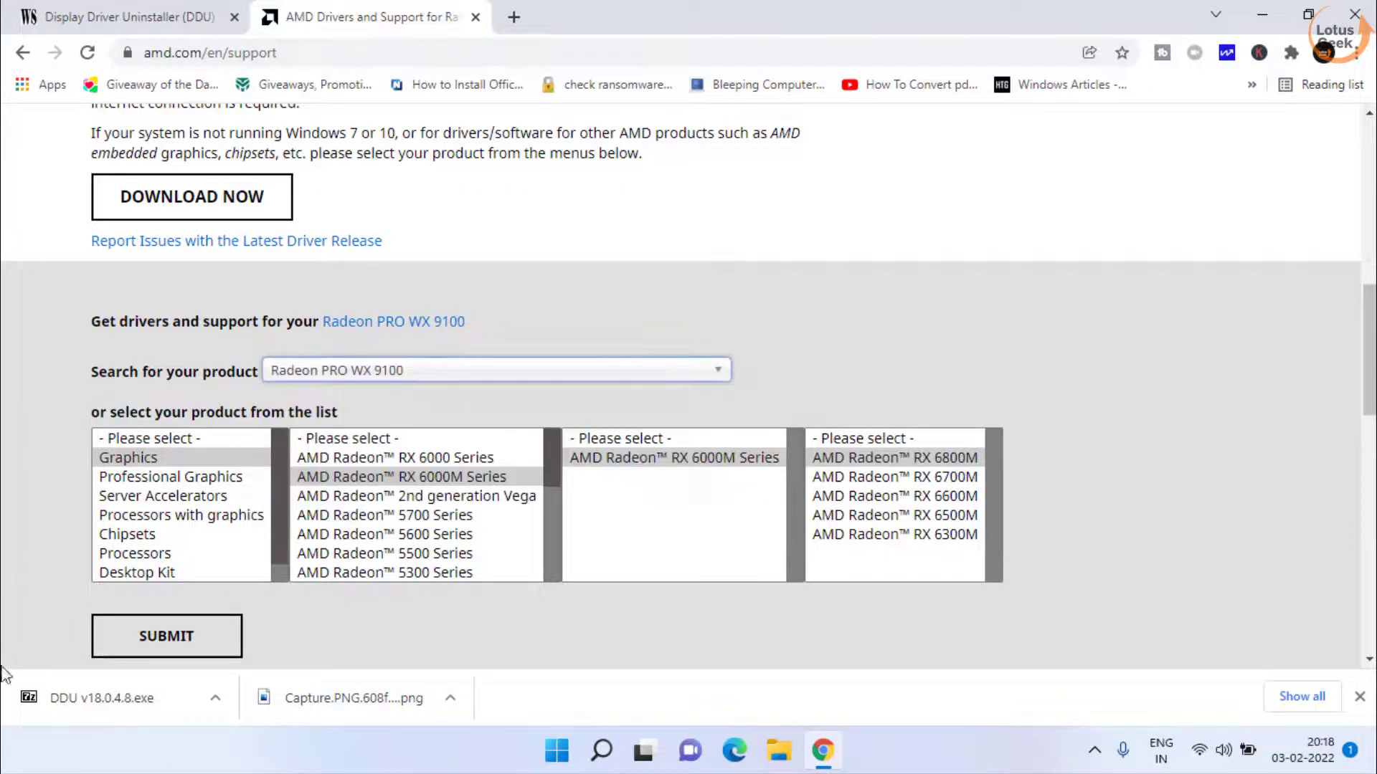
click(201, 640)
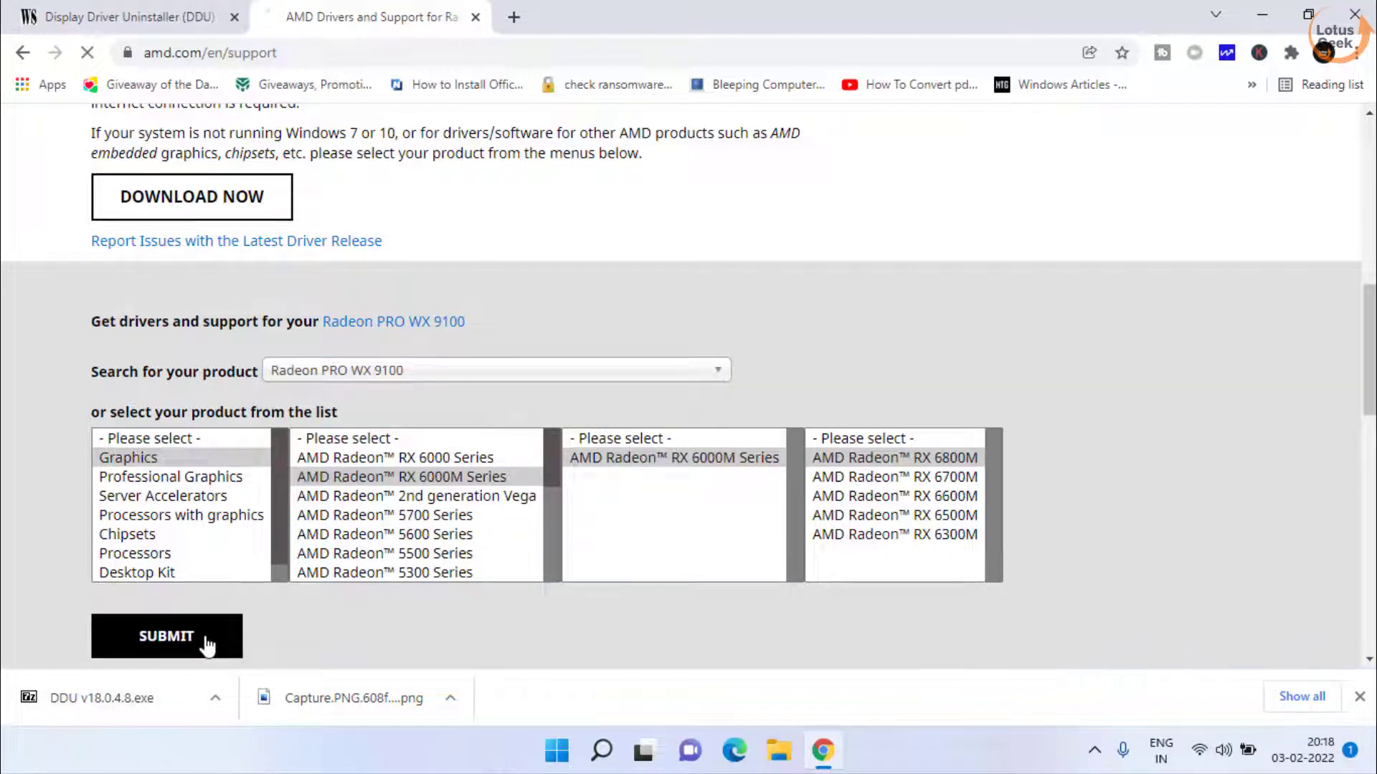
- Download Radeon Pro Software for Enterprise 21.Q4 for Windows 11 64-Bit Edition to the Desktop and minimize the browser
scroll(470, 541, down, 3)
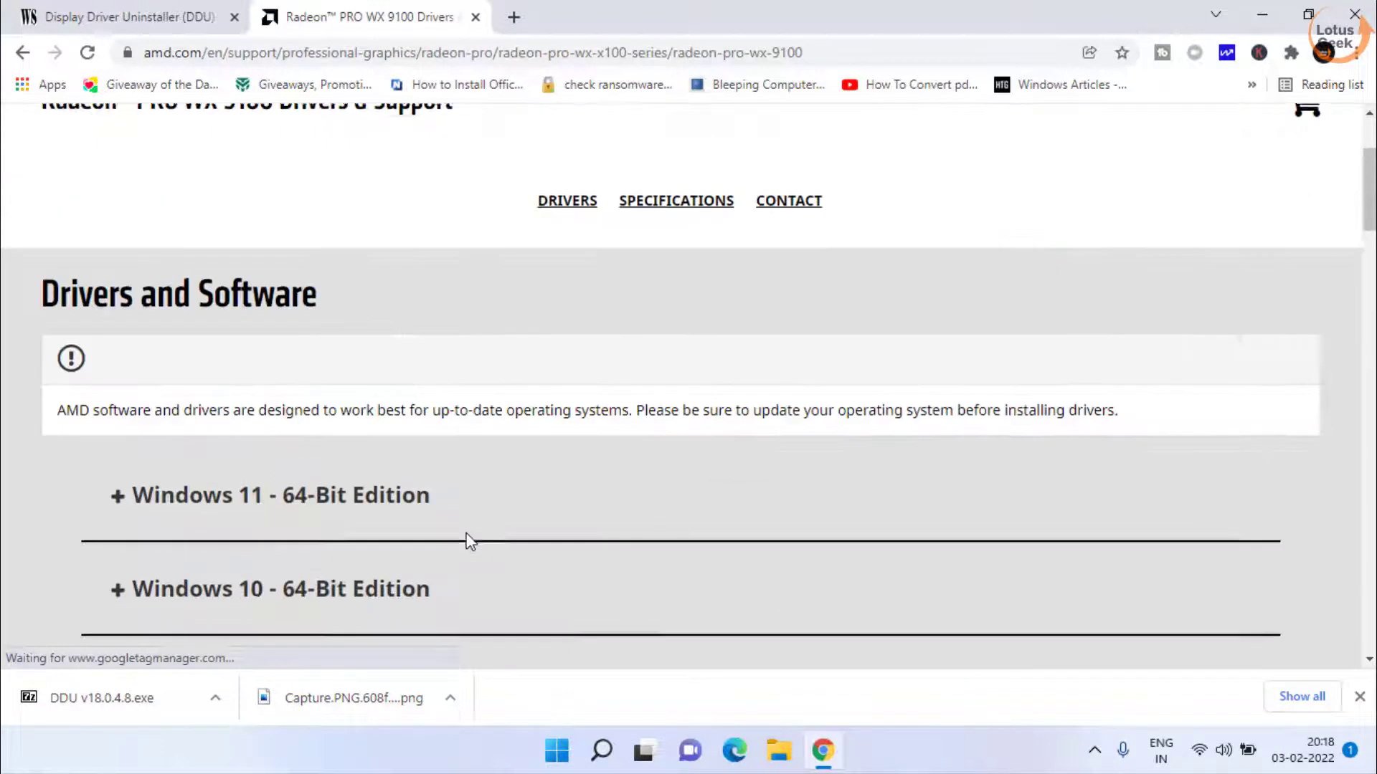
scroll(470, 541, down, 2)
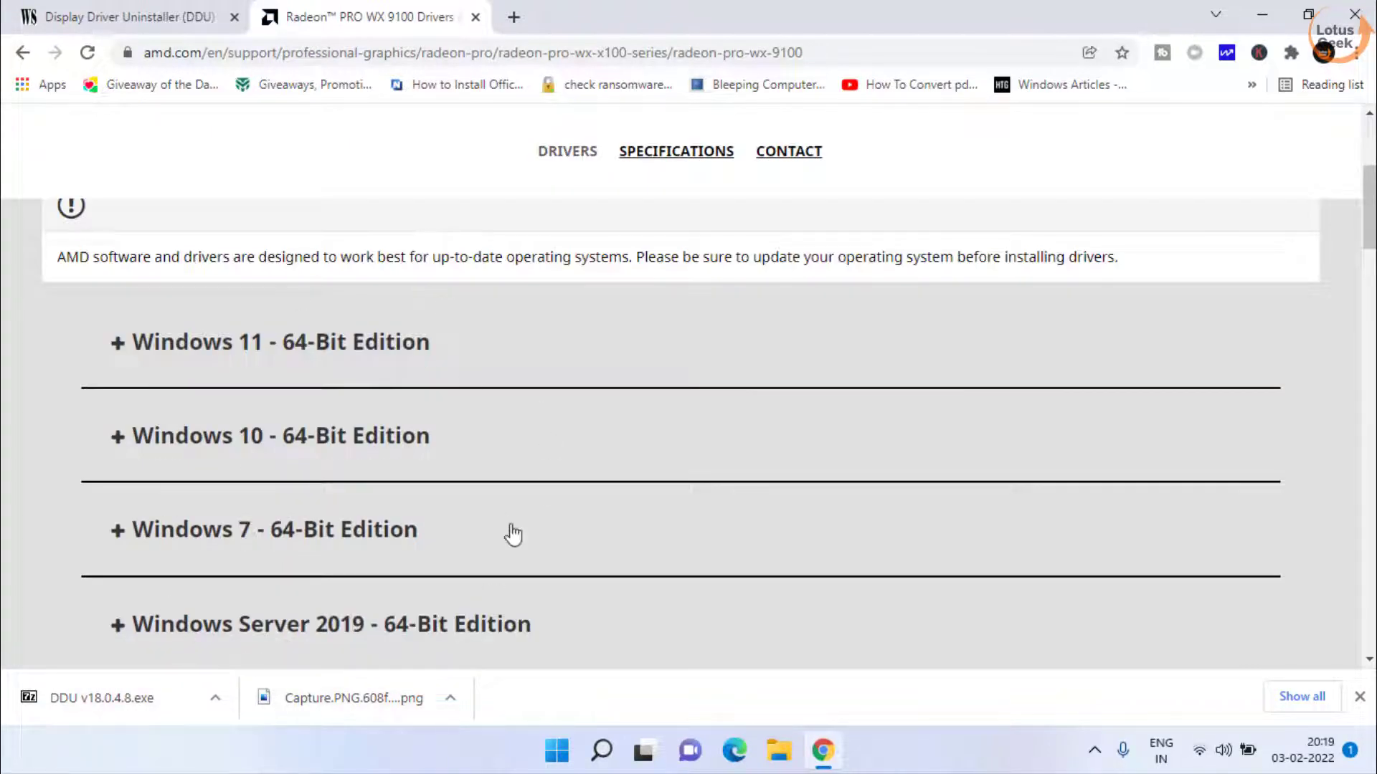
click(120, 347)
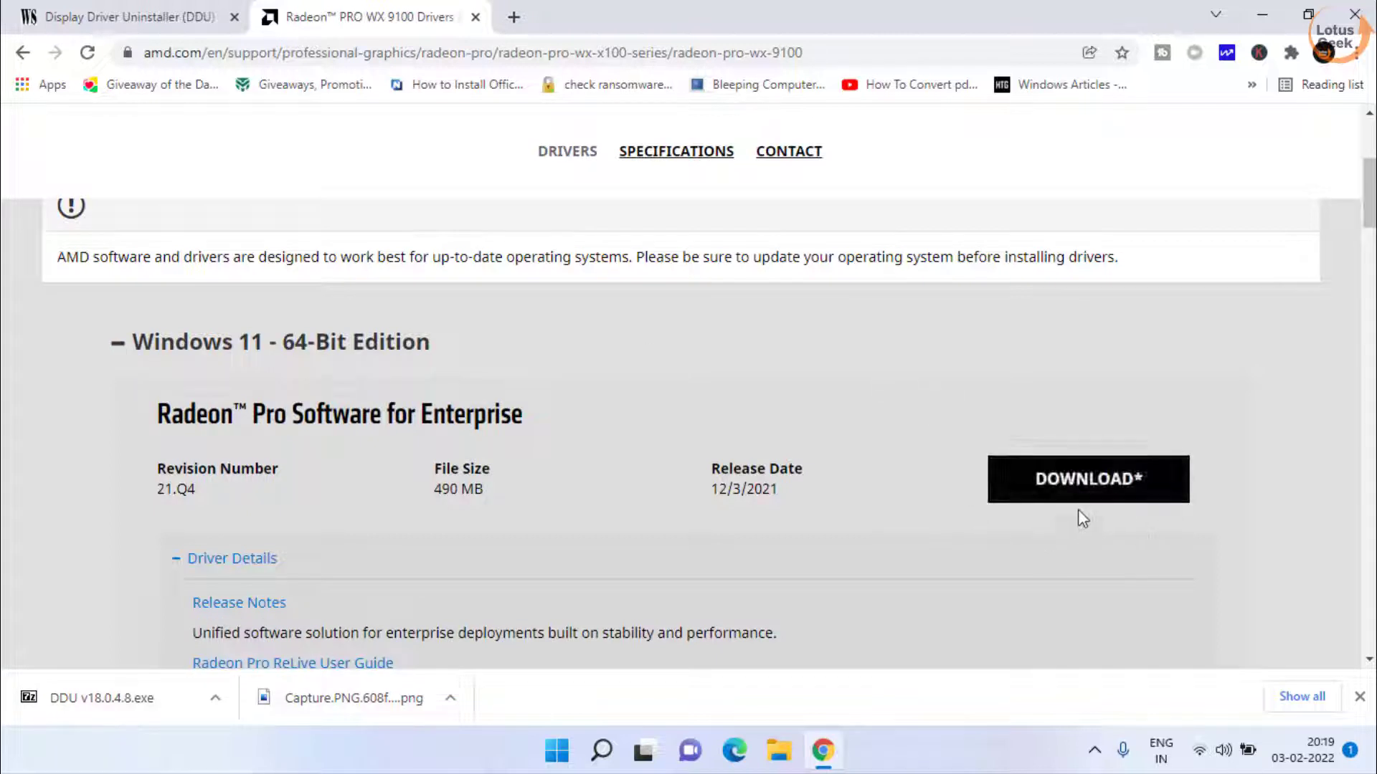
click(1021, 479)
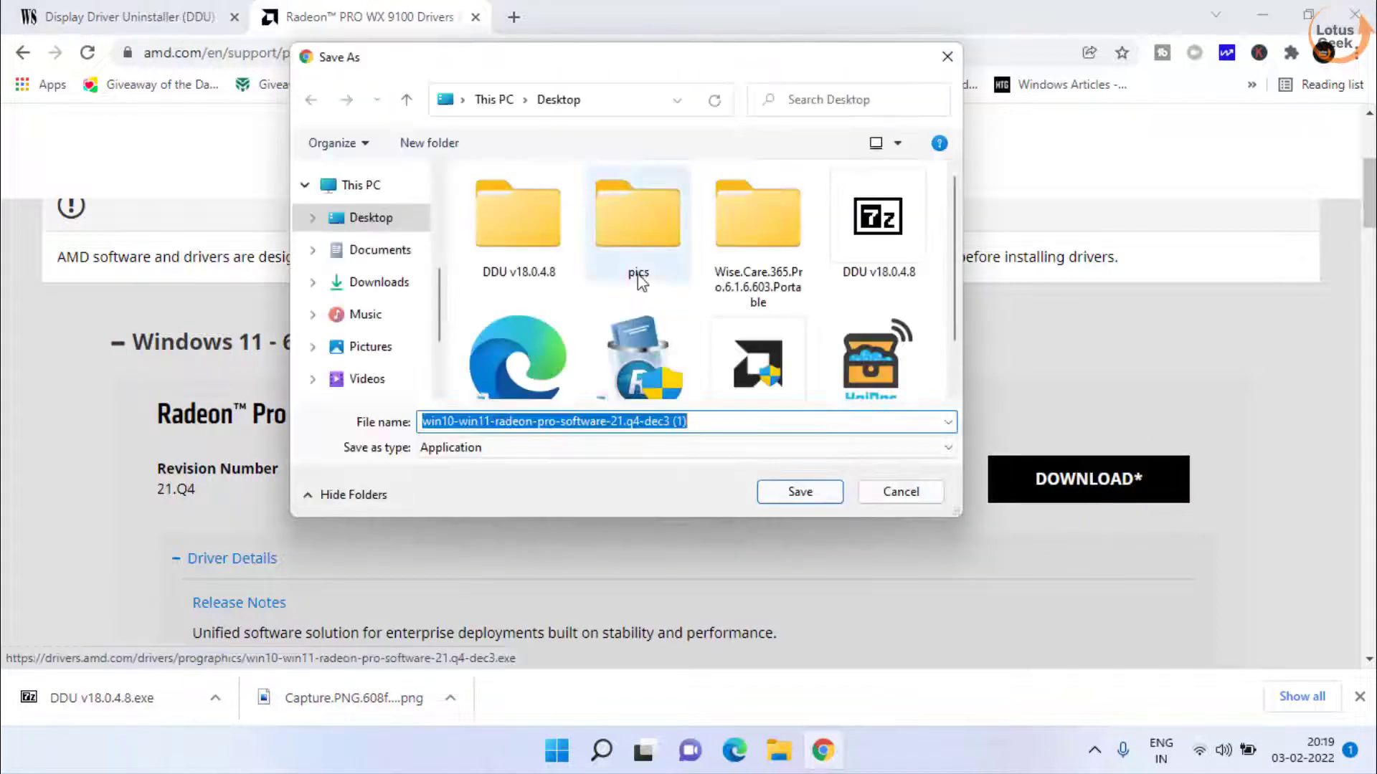
click(789, 497)
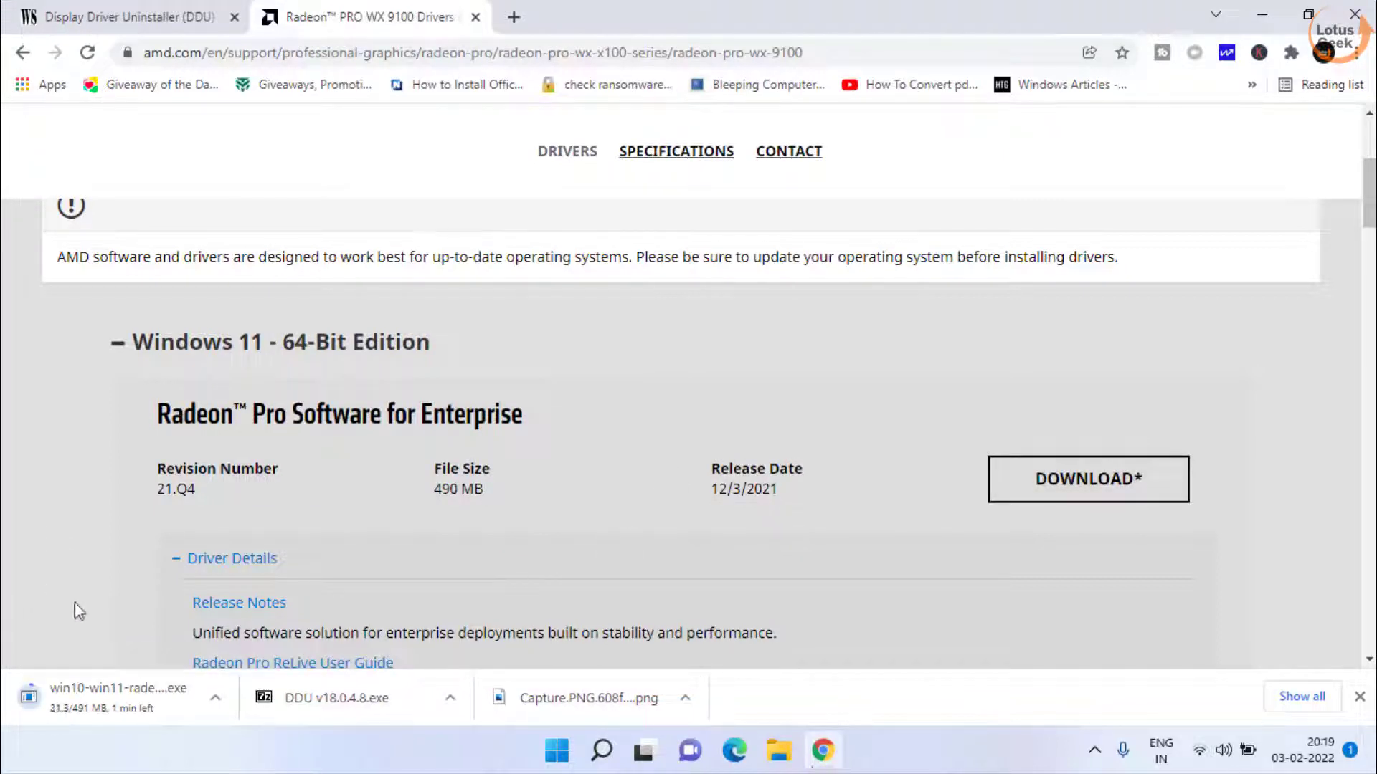
click(1262, 15)
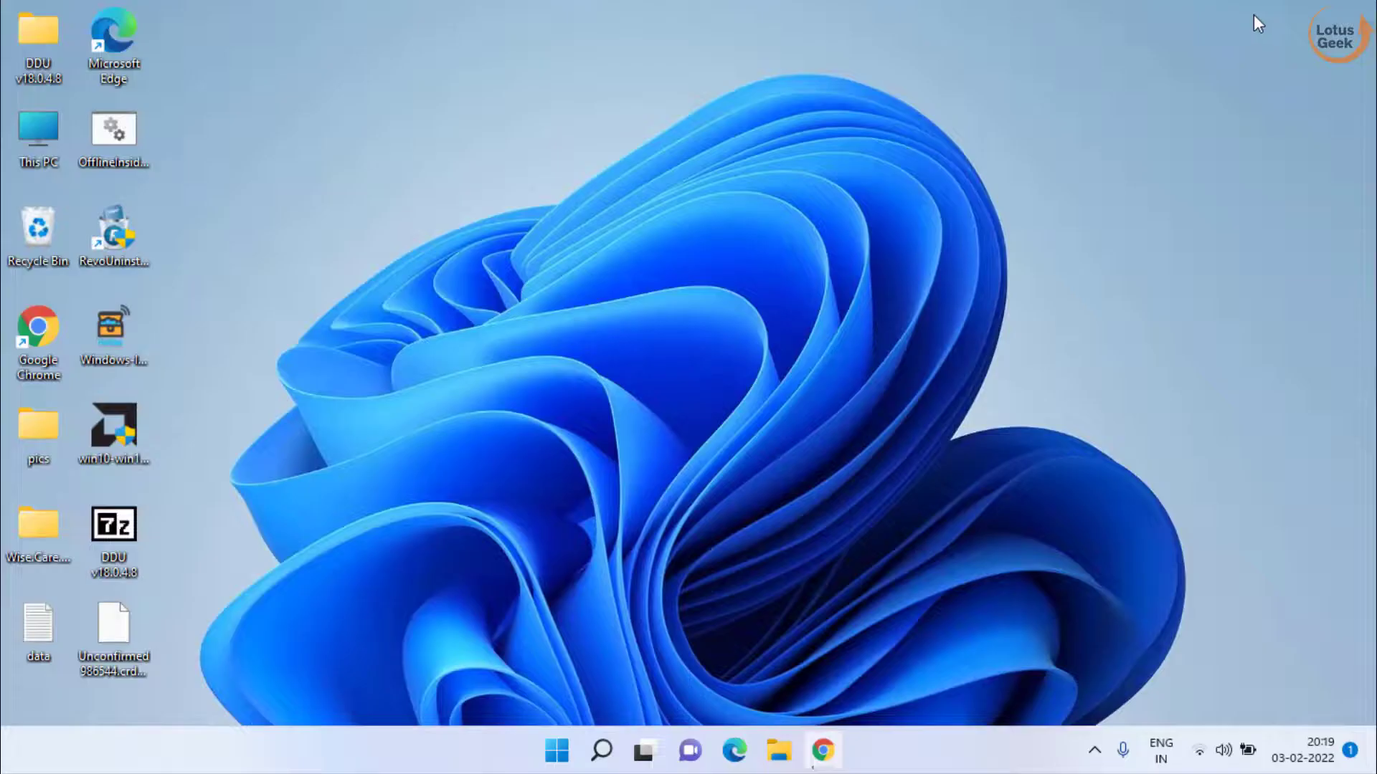